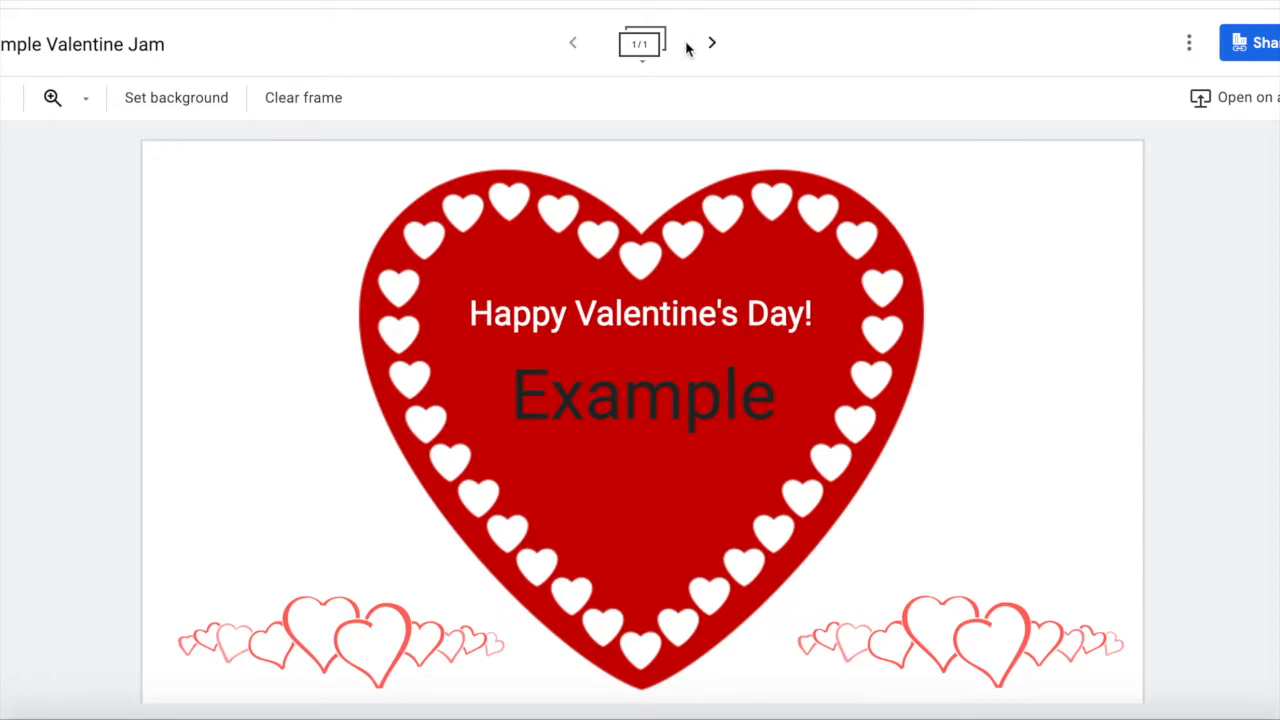
- Create a second, blank frame after the heart card and check it in the frame overview
left_click(641, 56)
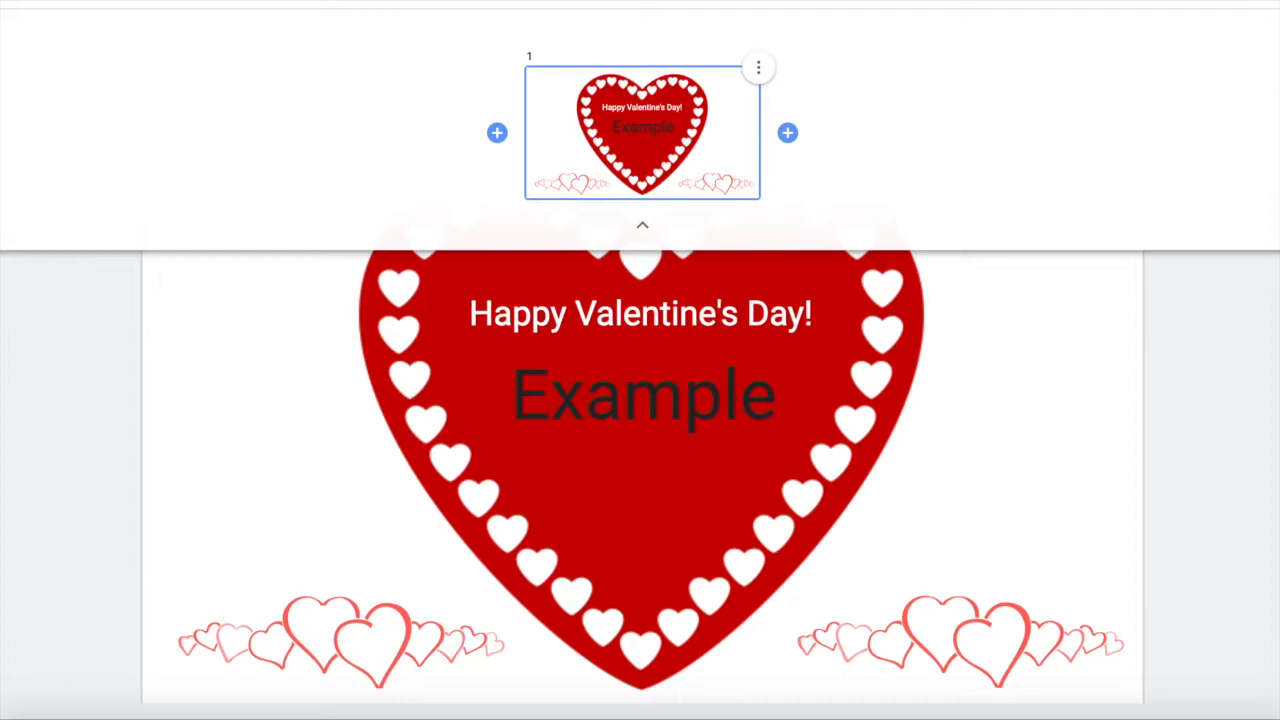
left_click(1035, 389)
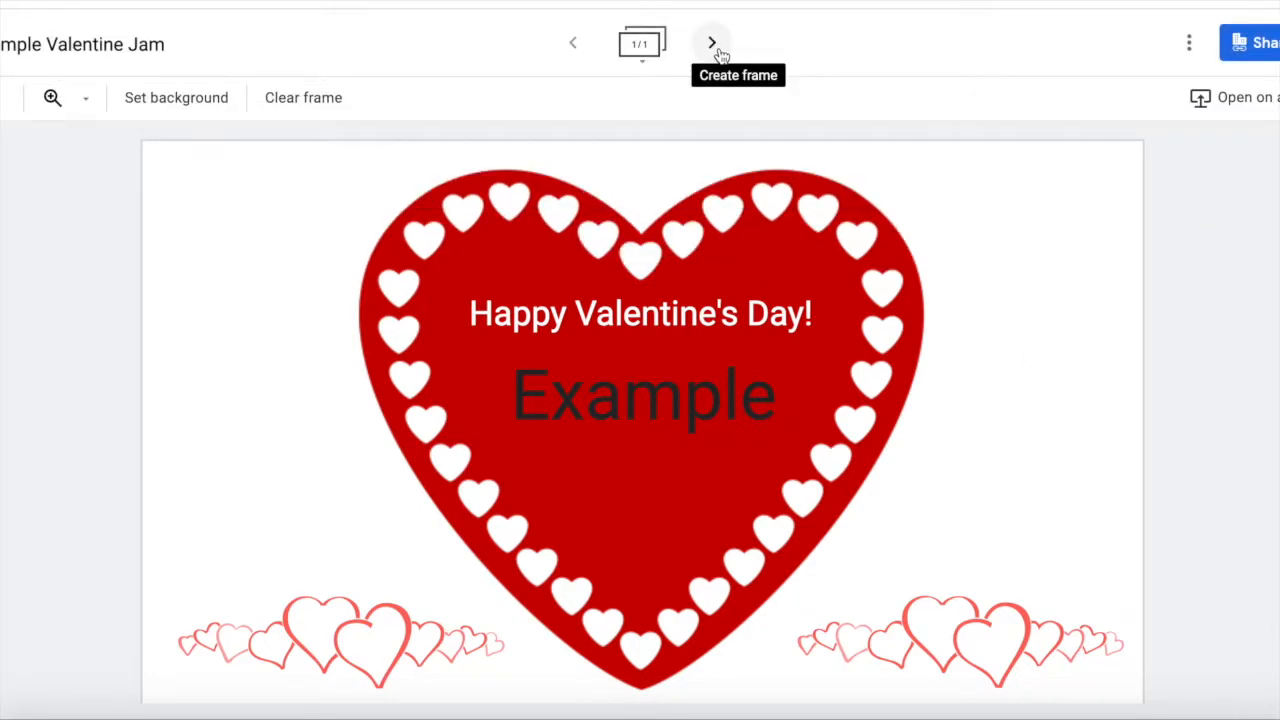
left_click(716, 47)
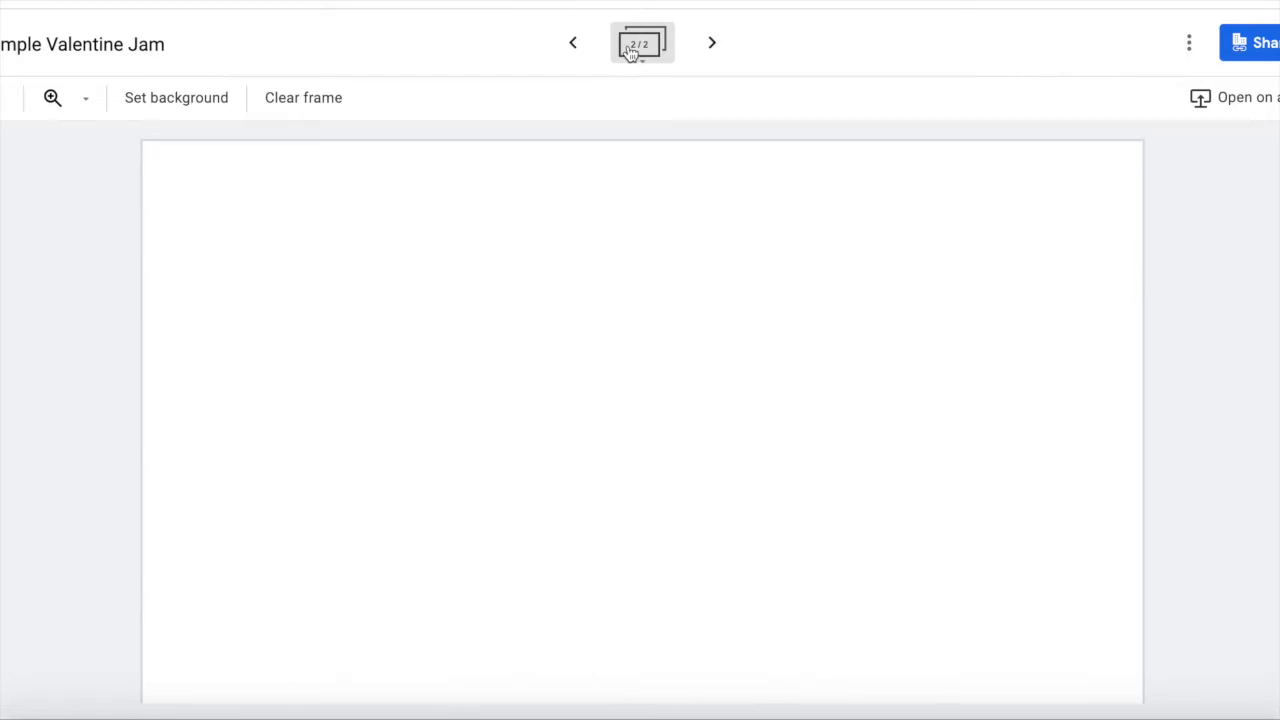
left_click(630, 52)
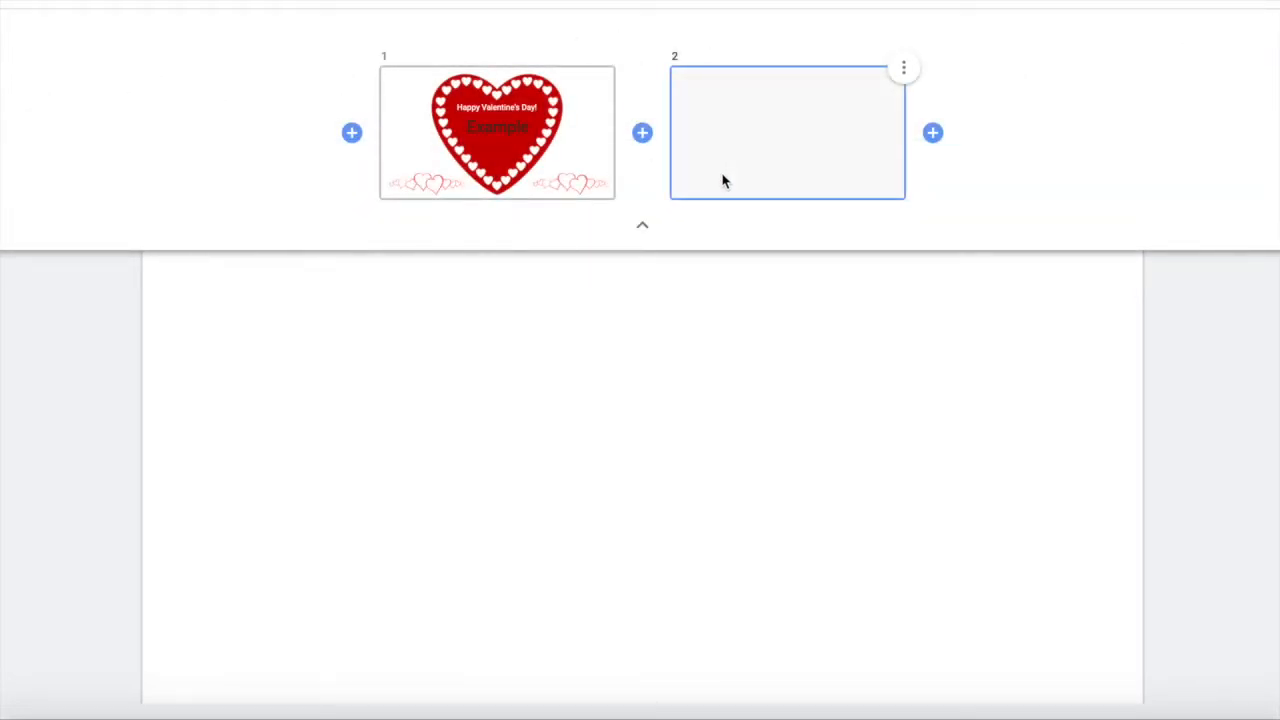
left_click(718, 348)
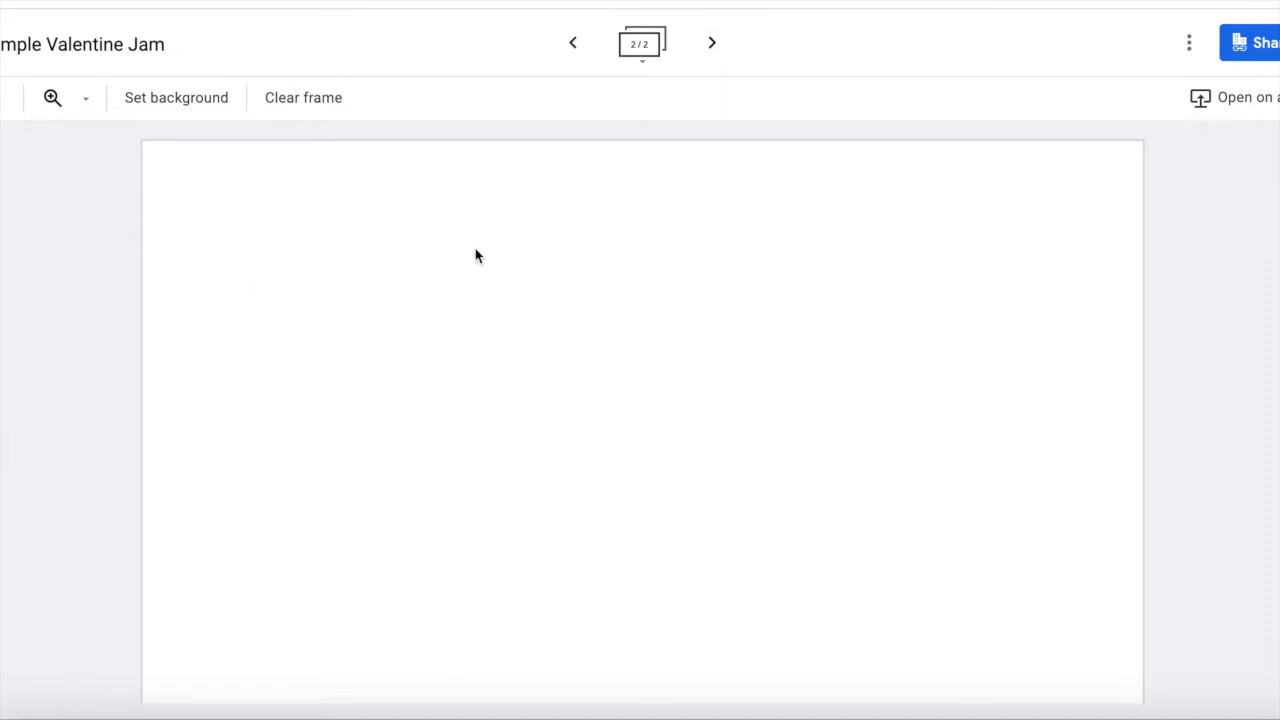
left_click(197, 98)
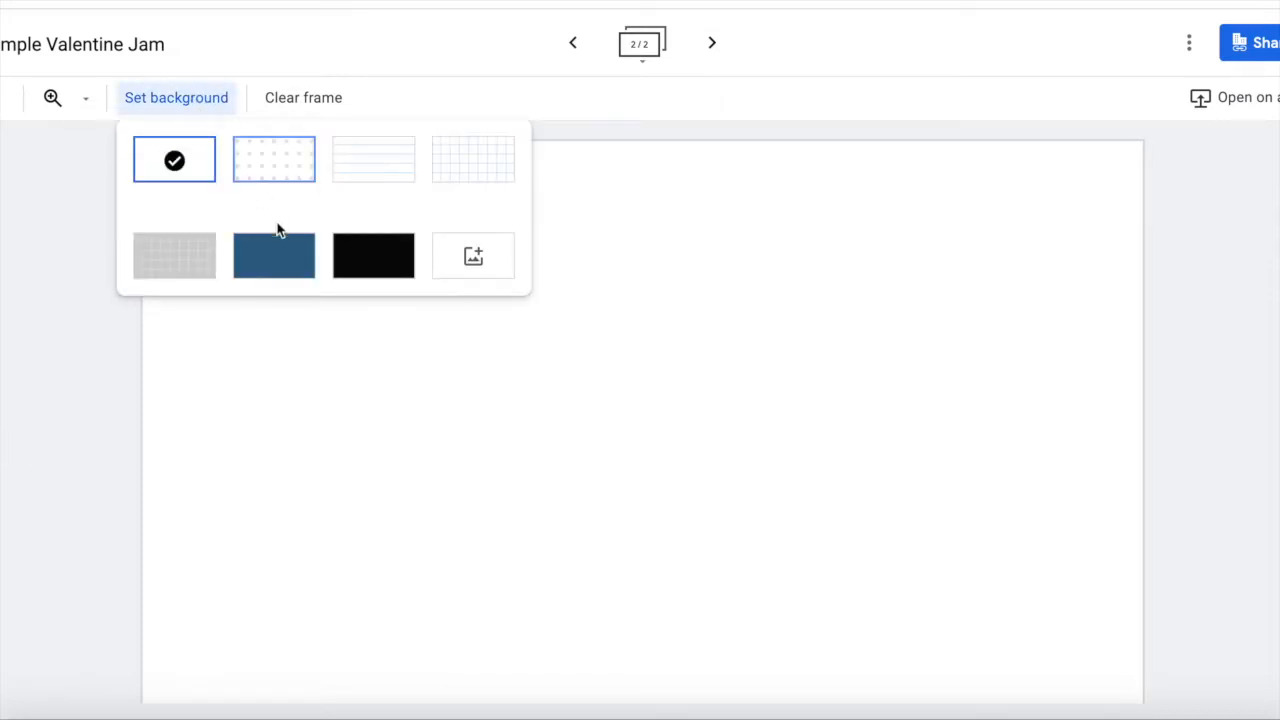
left_click(472, 262)
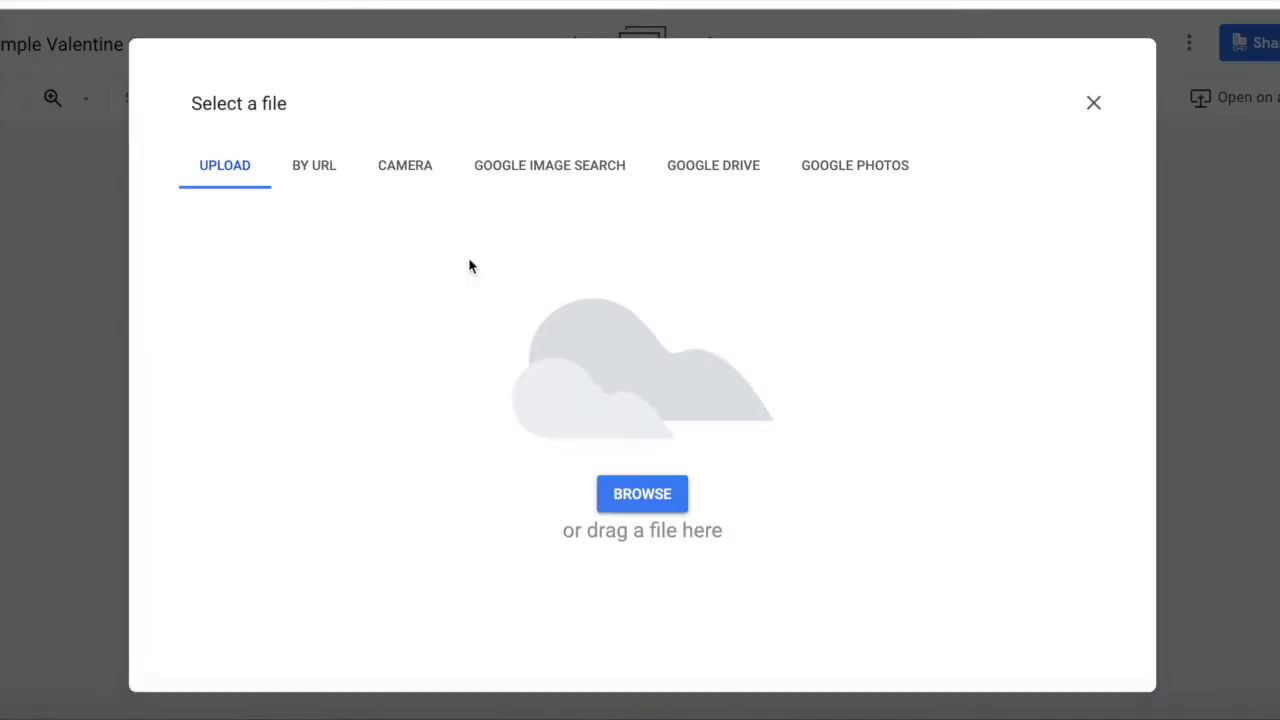
left_click(573, 170)
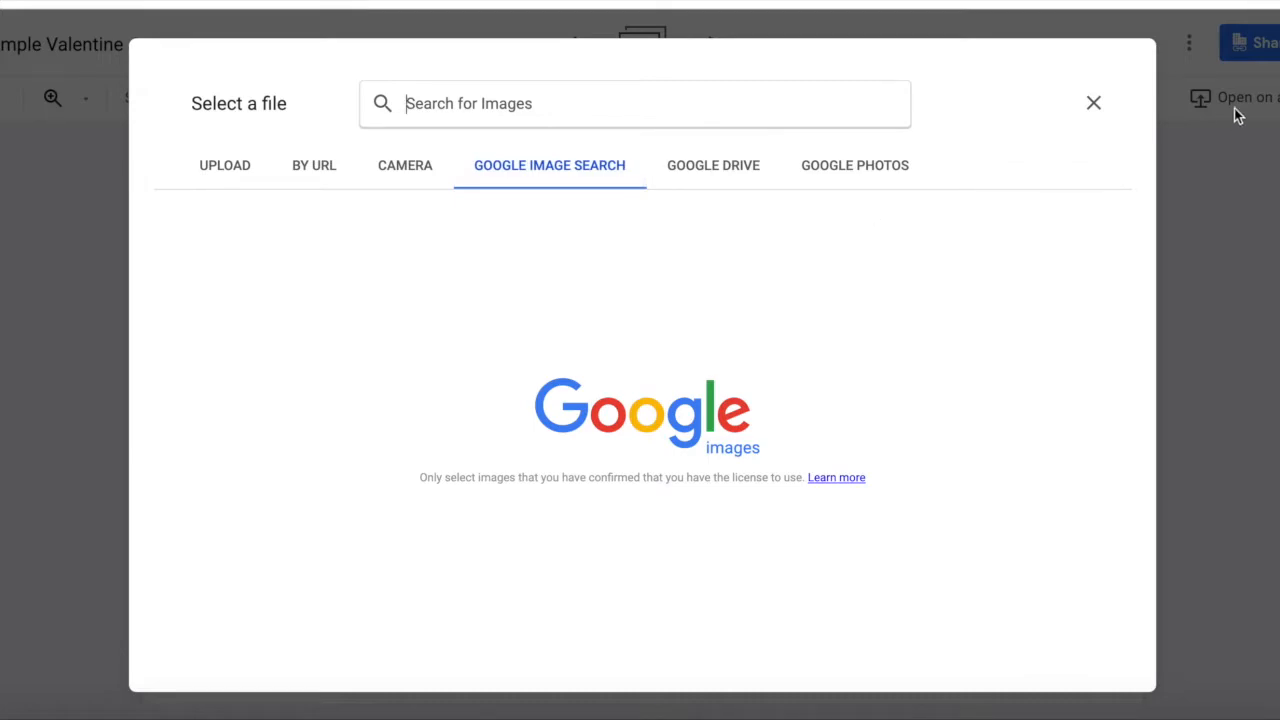
left_click(1094, 106)
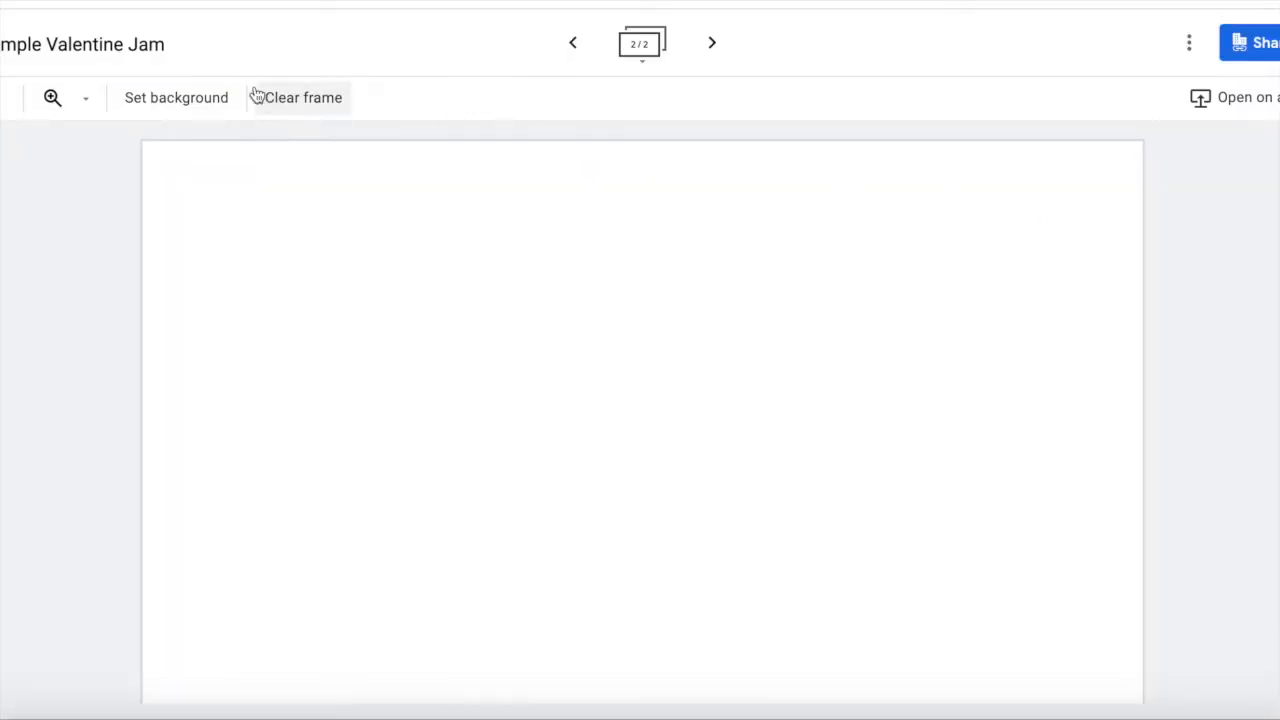
- Search Google Images for "water" and set the dark blue rippled water photo as the frame's background
left_click(190, 101)
left_click(484, 268)
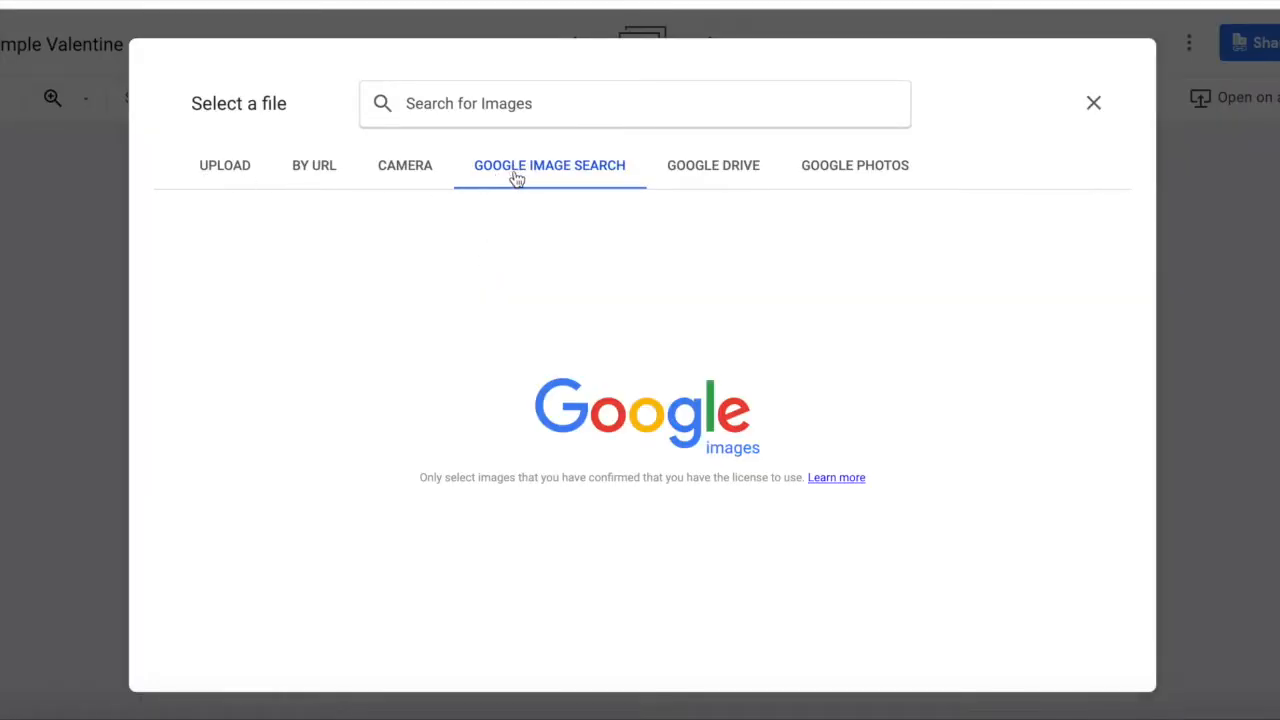
left_click(492, 103)
type("water")
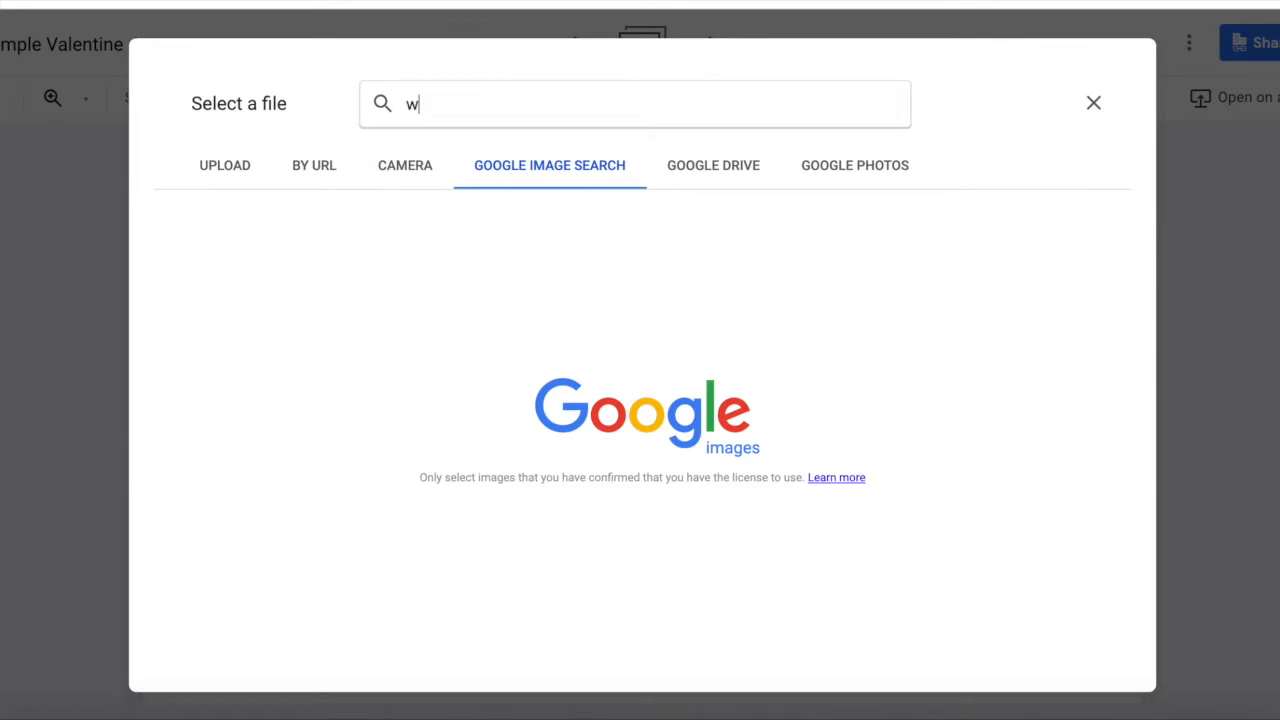
key("Return")
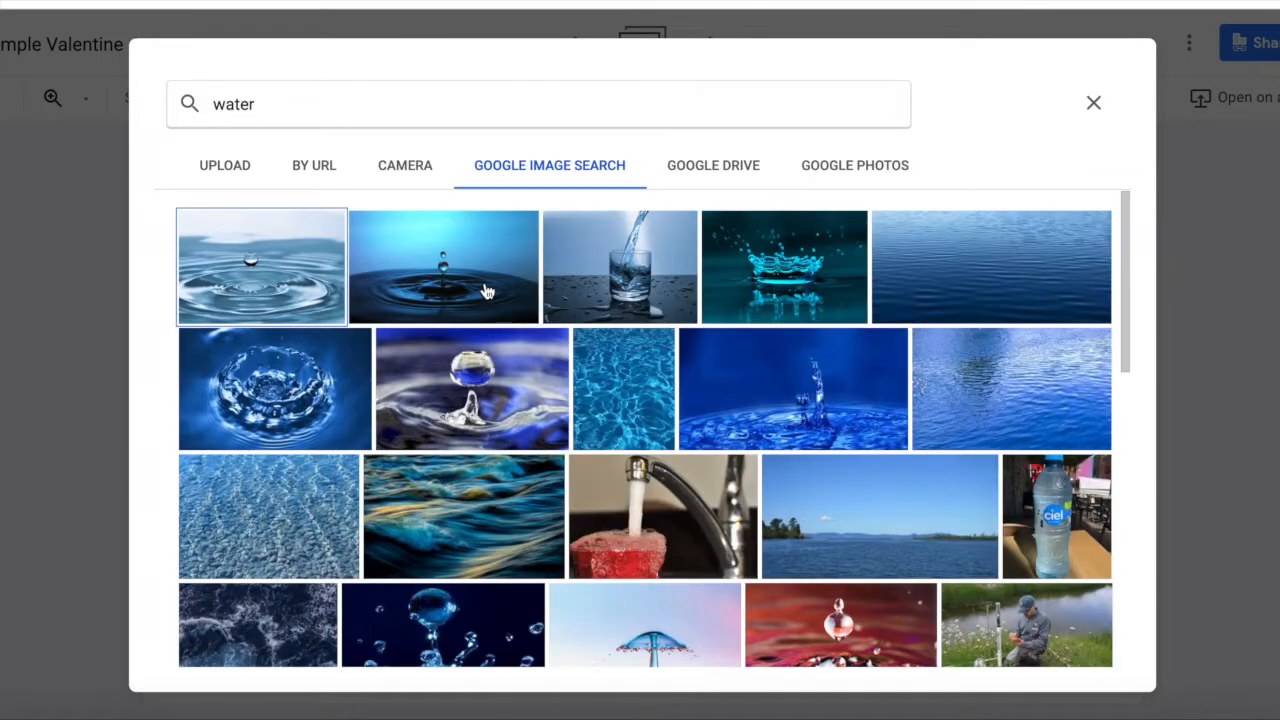
left_click(960, 274)
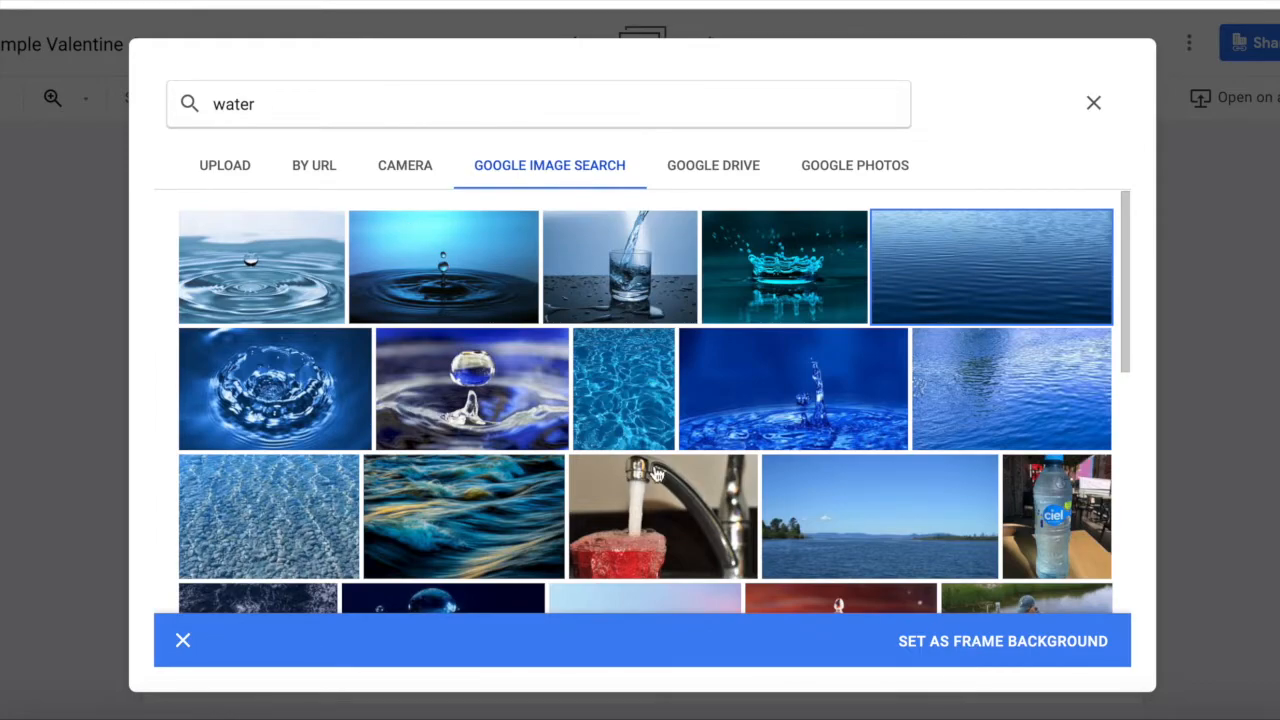
scroll(705, 521, "down", 1)
scroll(705, 521, "down", 1)
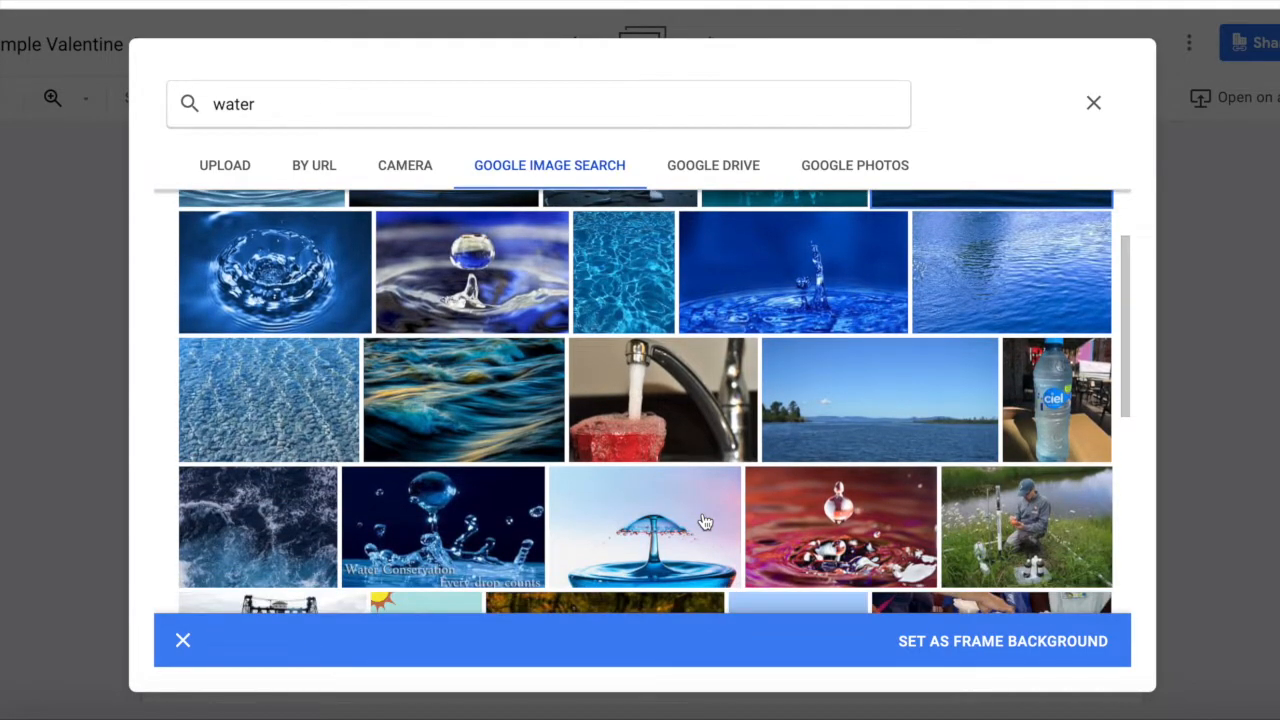
scroll(838, 387, "up", 2)
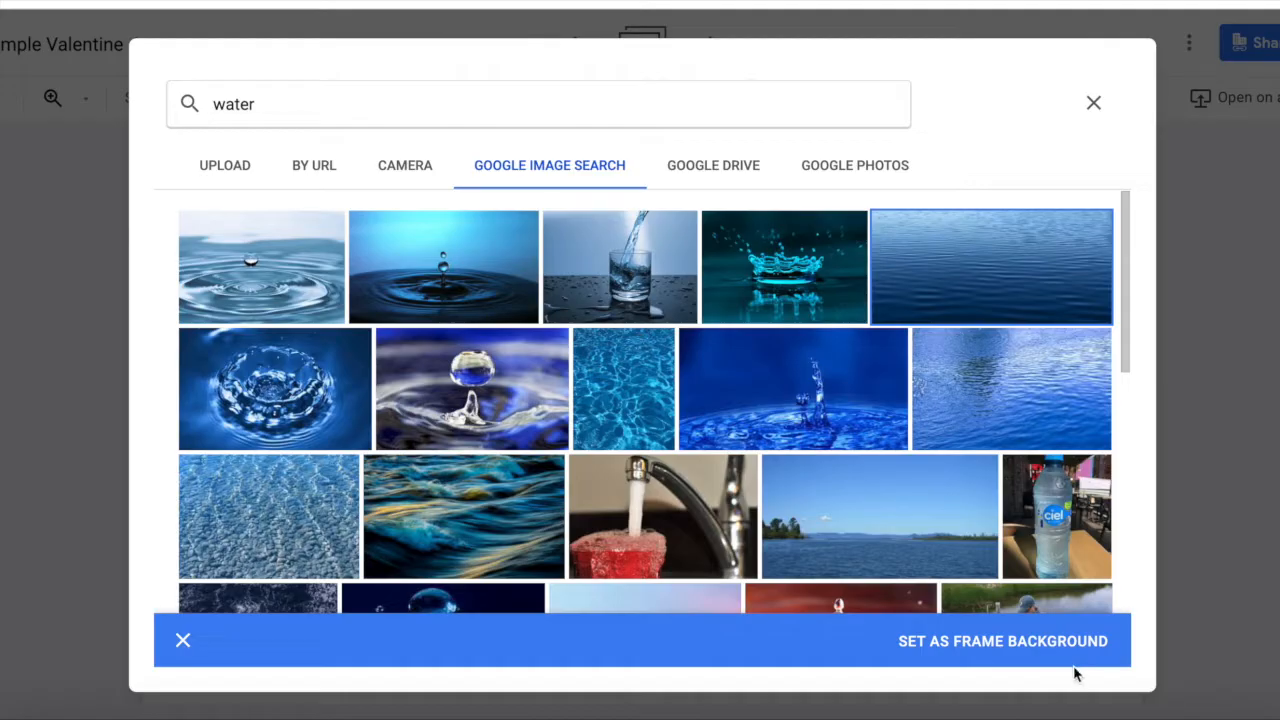
left_click(1049, 649)
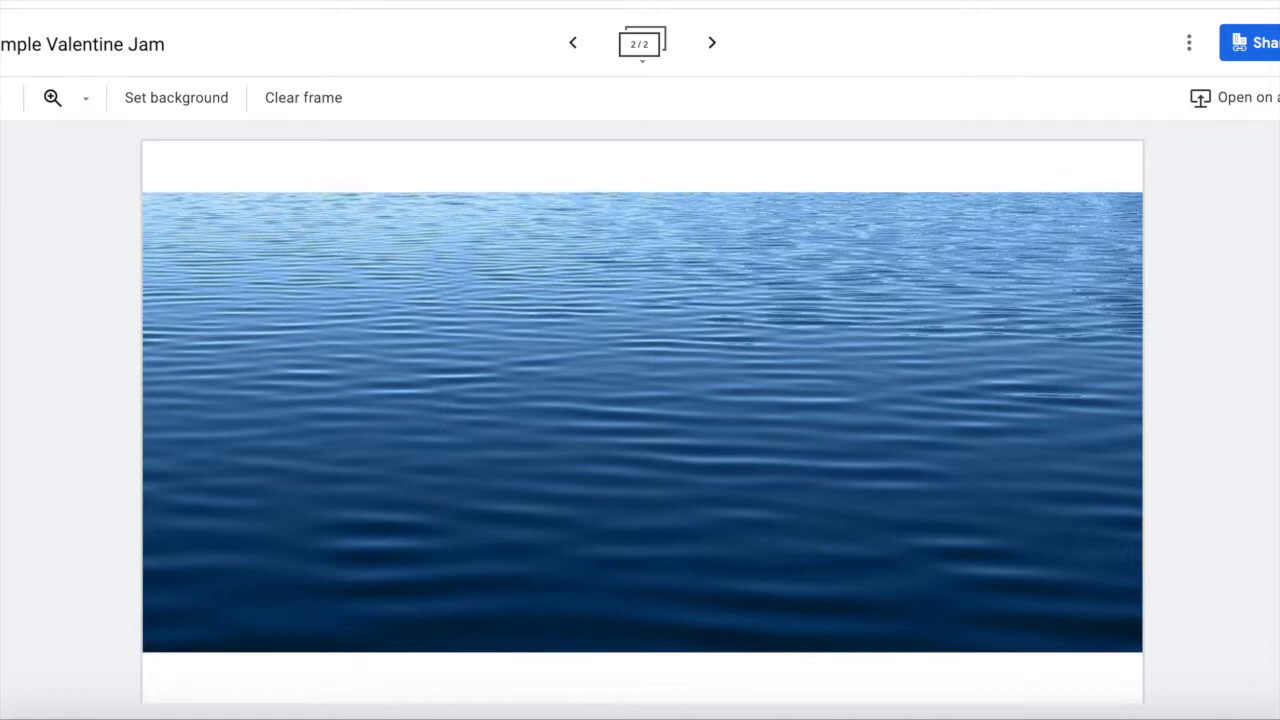
- Add a text box along the frame's upper edge reading "Happy Valentine's Day"
left_click(2, 470)
left_click_drag(389, 197, 723, 285)
left_click_drag(573, 252, 546, 195)
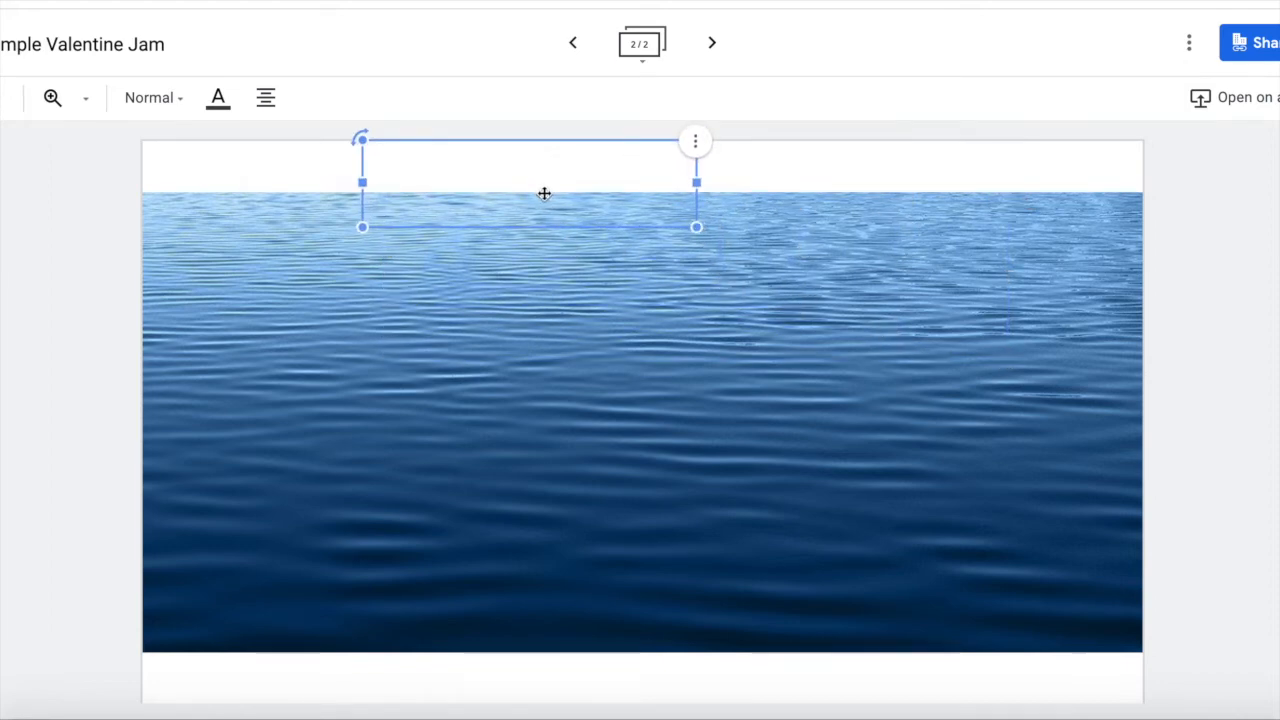
left_click(434, 177)
type("Hap")
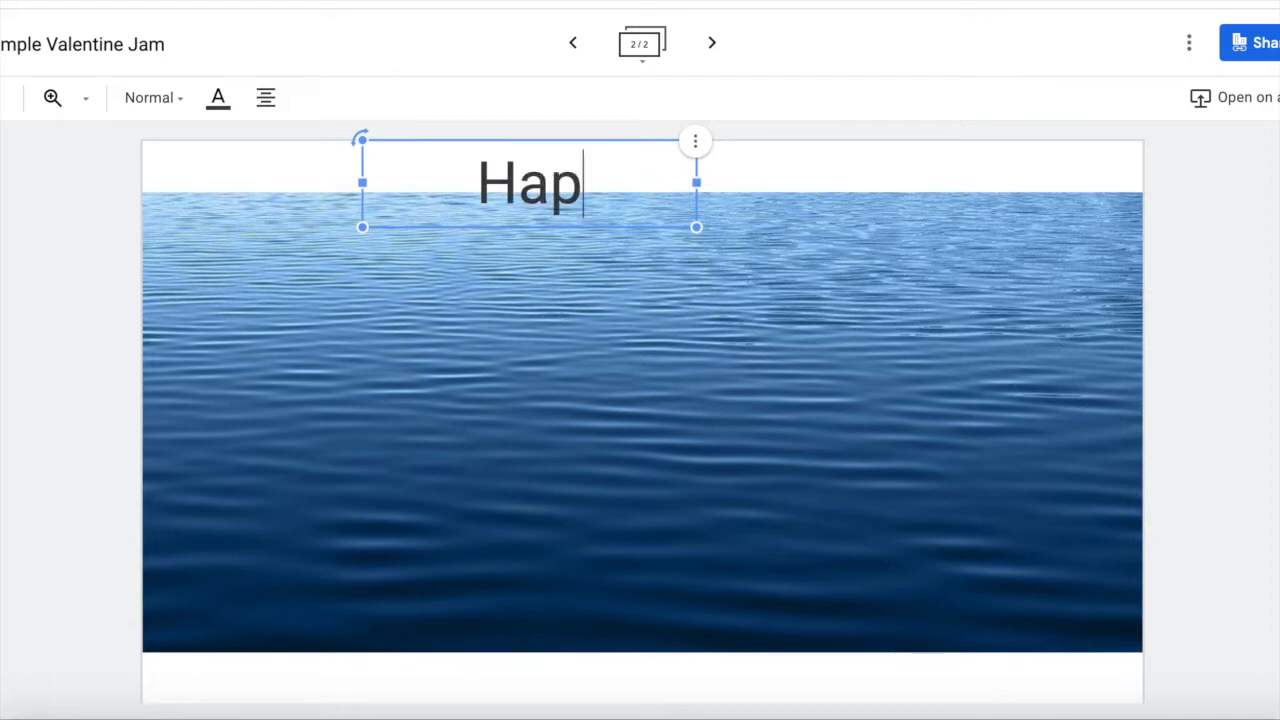
type("py V")
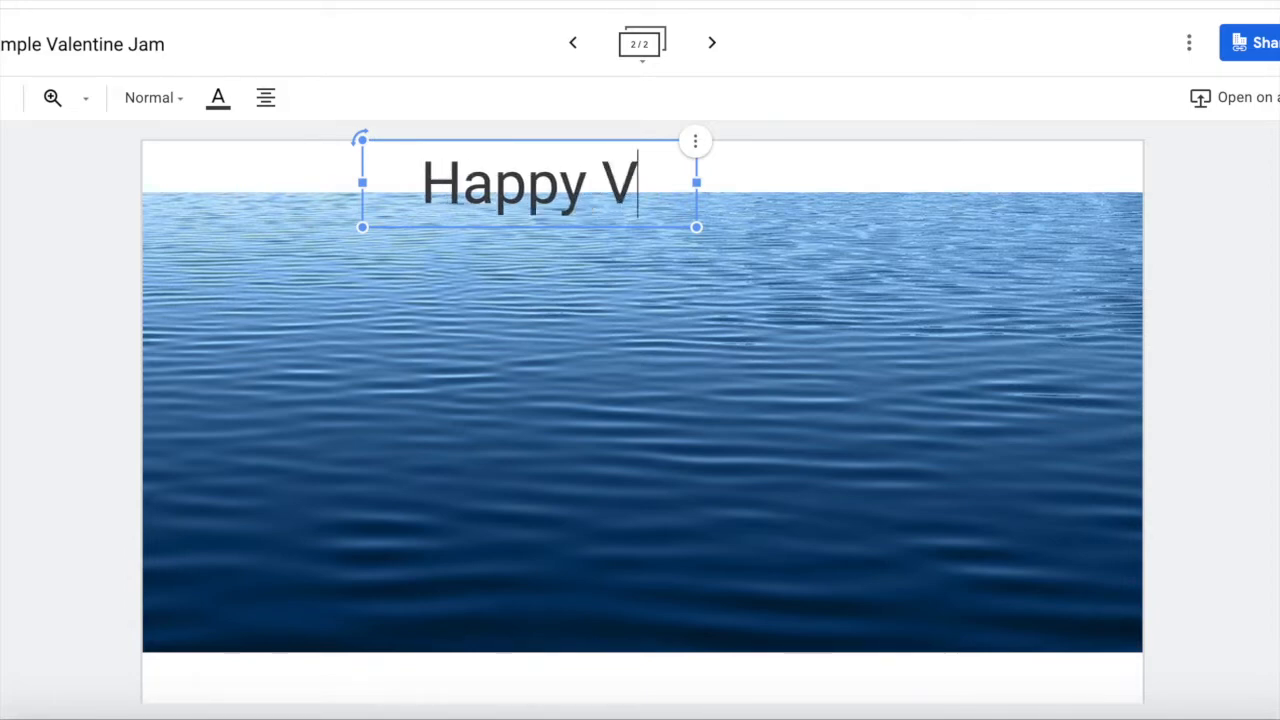
type("alentine's Dau")
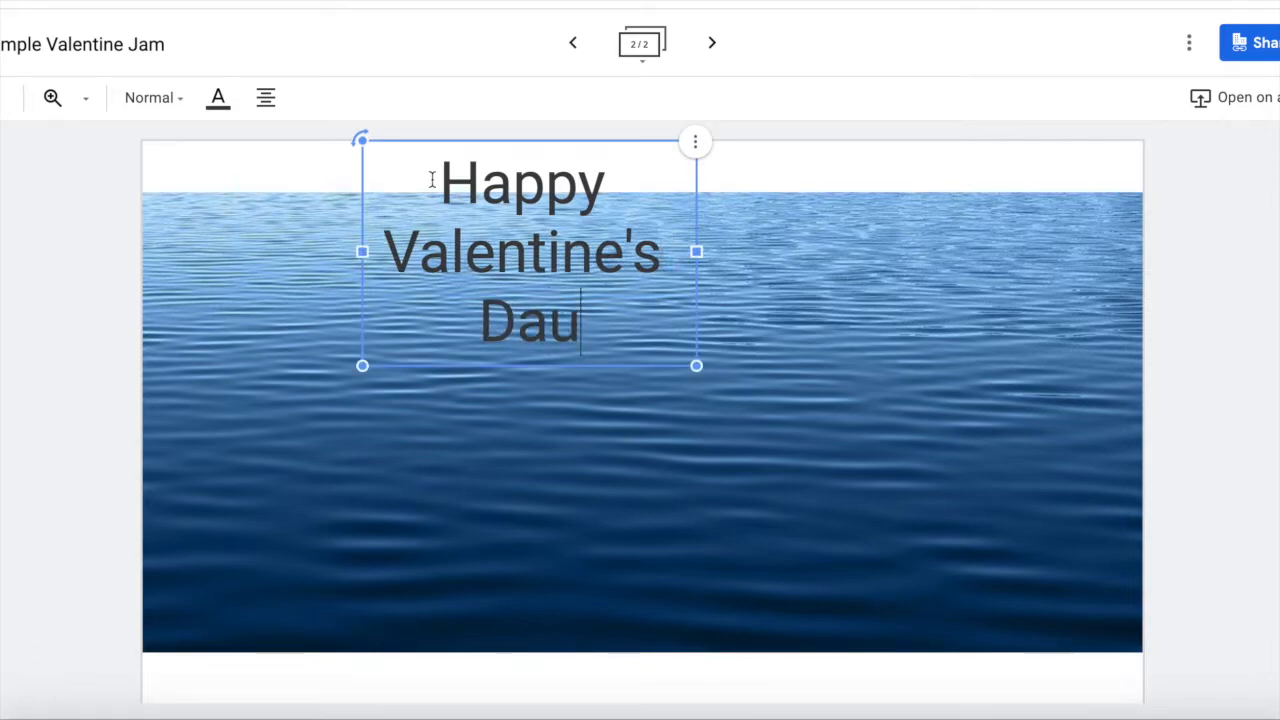
key("BackSpace")
type("y")
- Widen the heading's text box so it fits on one line, place it across the frame's upper edge and scale it down slightly
left_click_drag(696, 251, 1028, 162)
left_click_drag(800, 202, 789, 191)
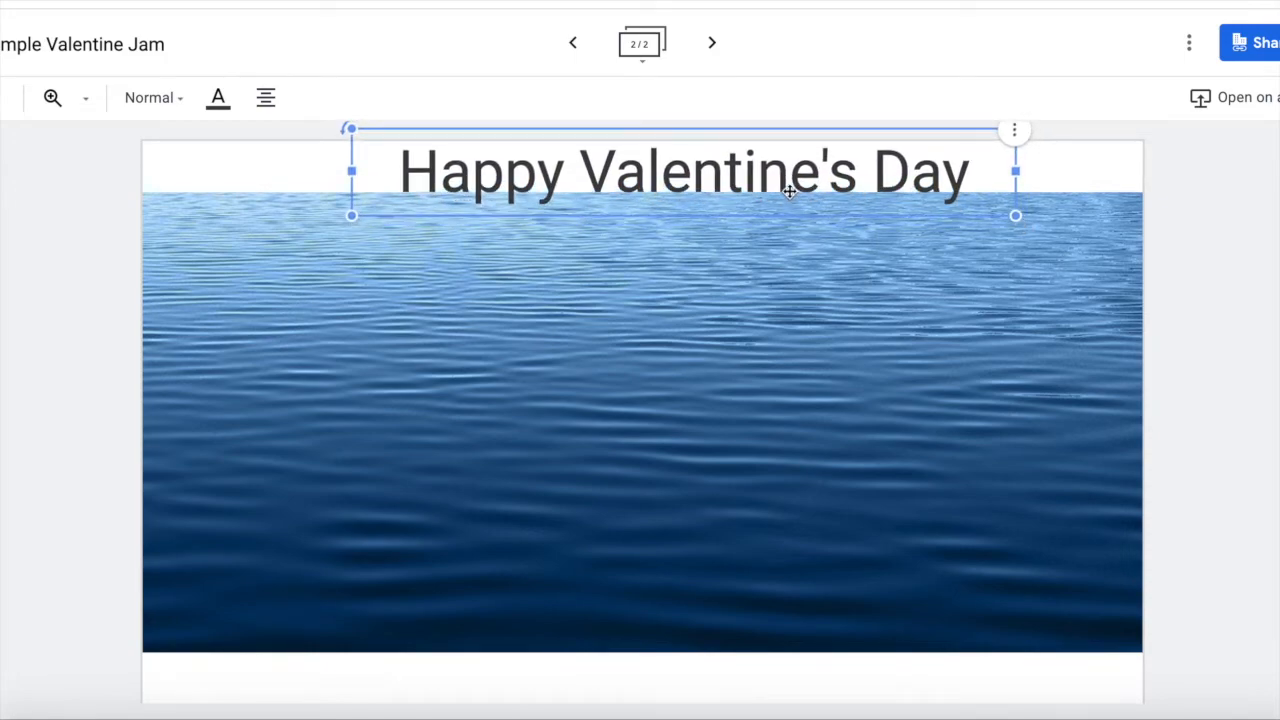
left_click(1006, 224)
left_click(1012, 212)
left_click_drag(1014, 214, 946, 204)
left_click(719, 381)
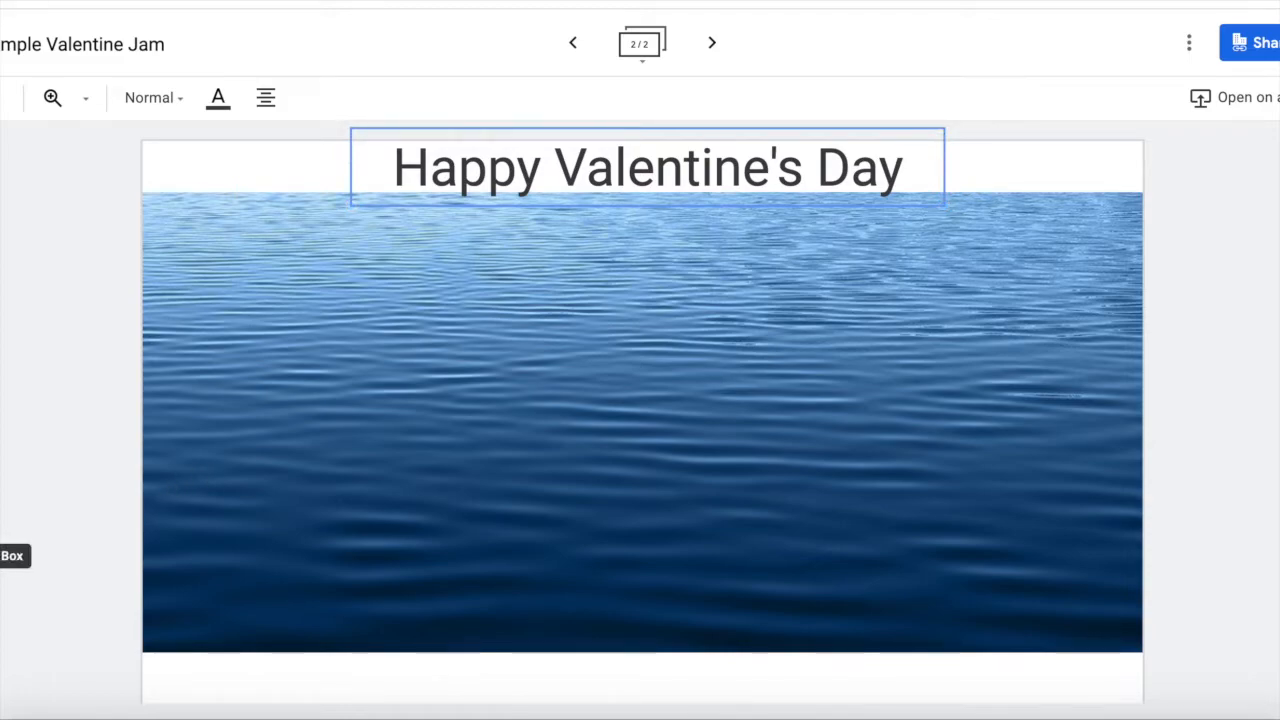
left_click(2, 506)
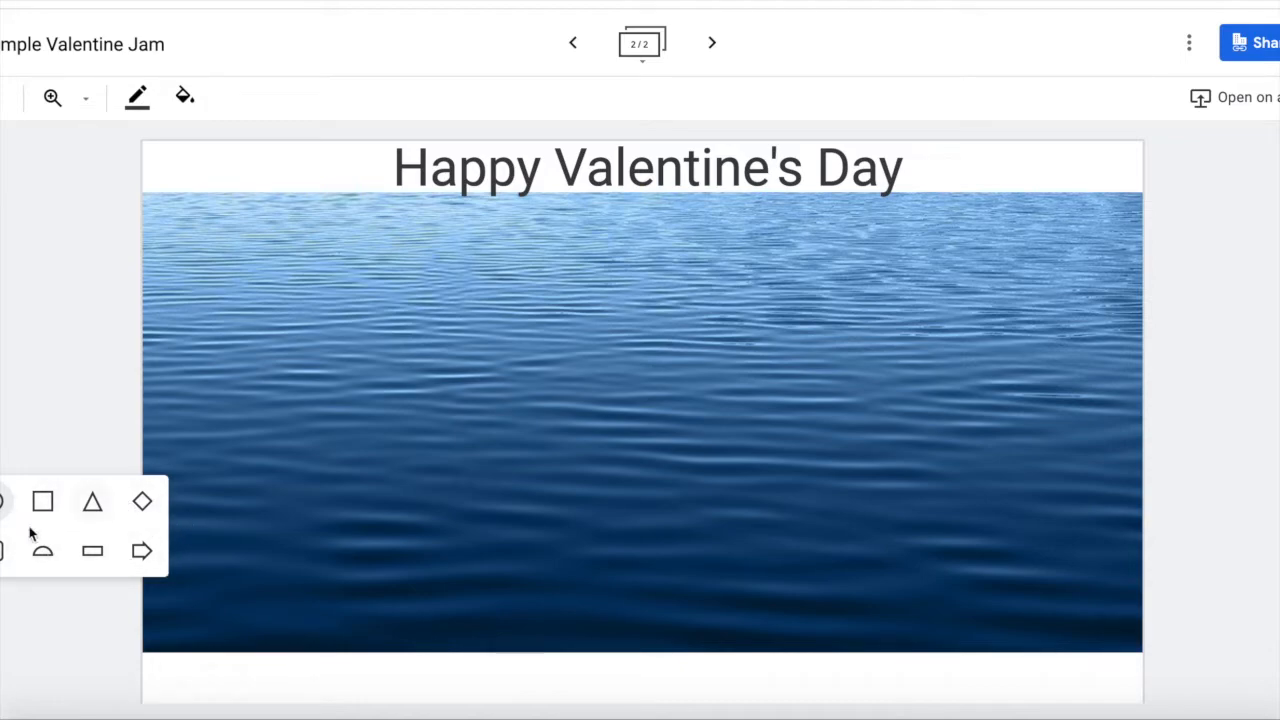
left_click(1, 501)
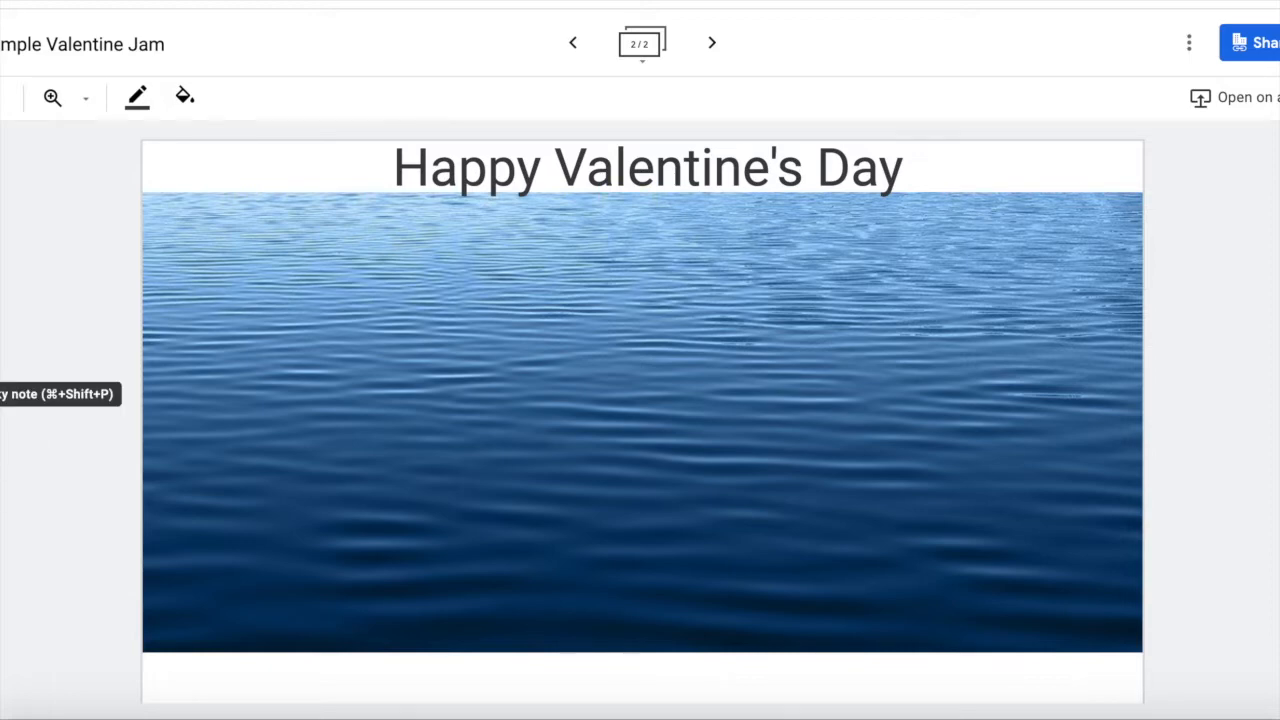
- Add a blue sticky note reading "I'm happy we are in the same school!"
left_click(0, 394)
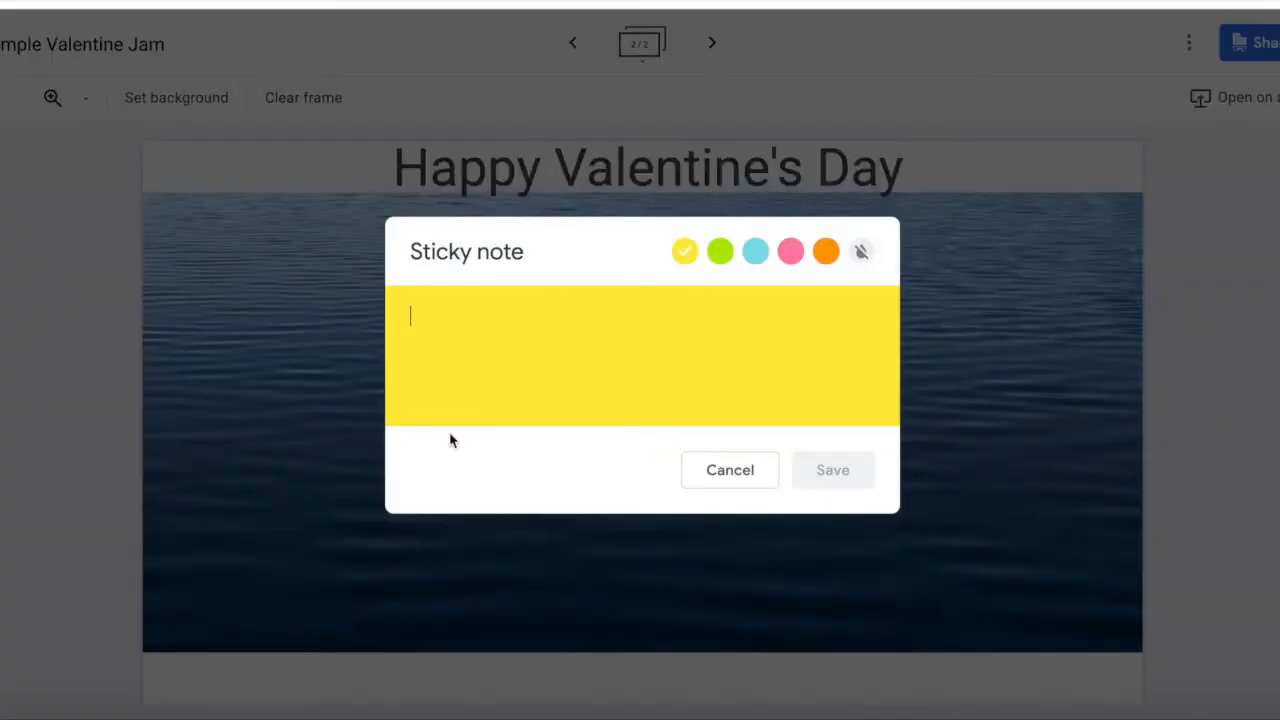
left_click(766, 252)
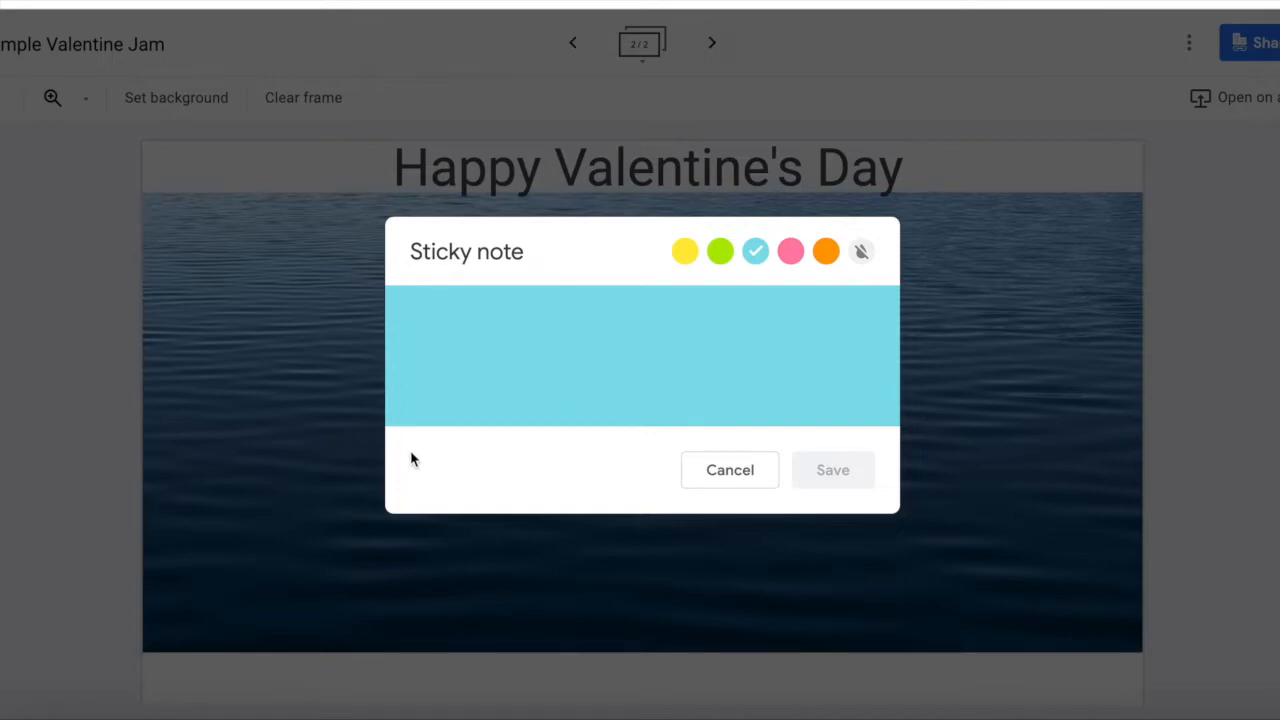
type("I'")
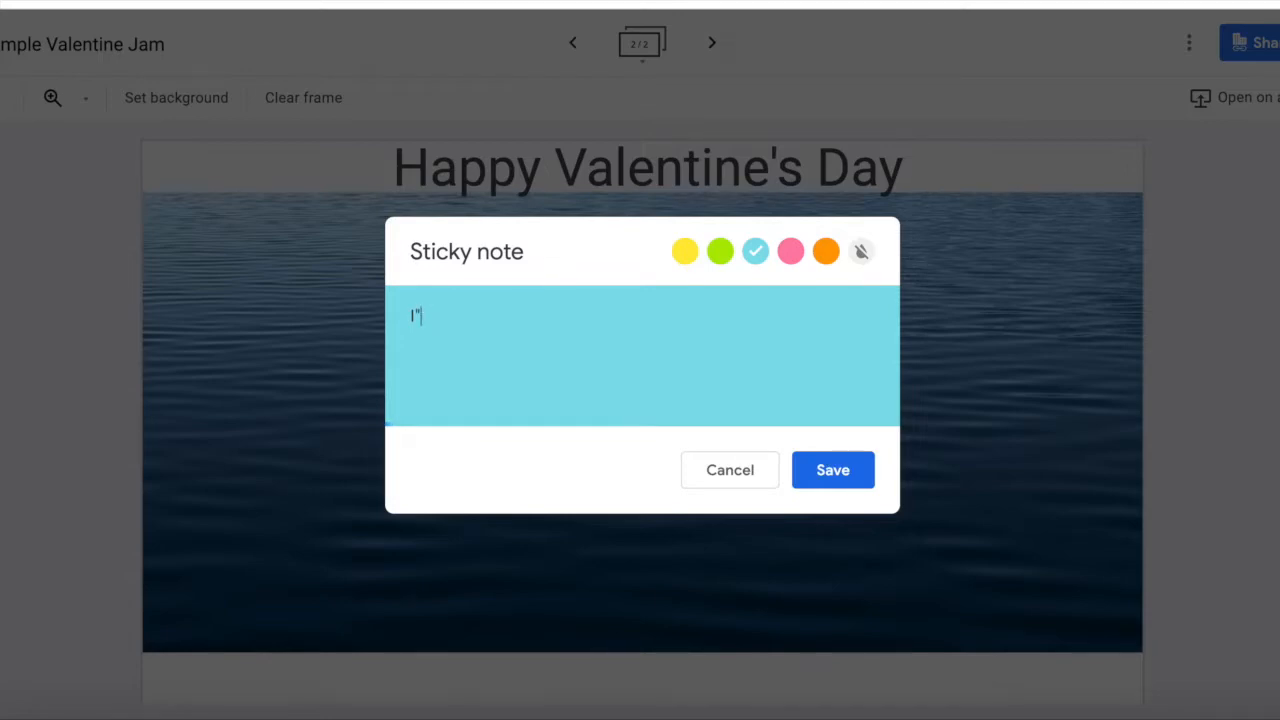
type("m happy")
type(" we are in")
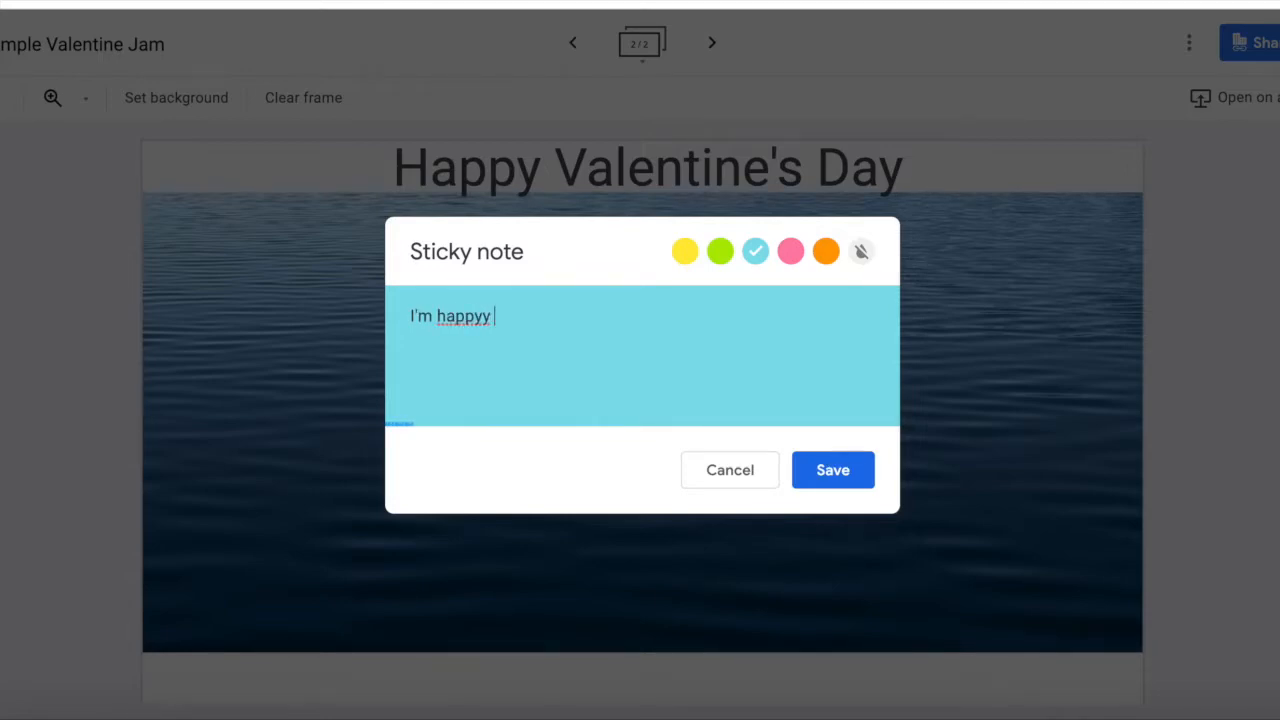
type(" the ")
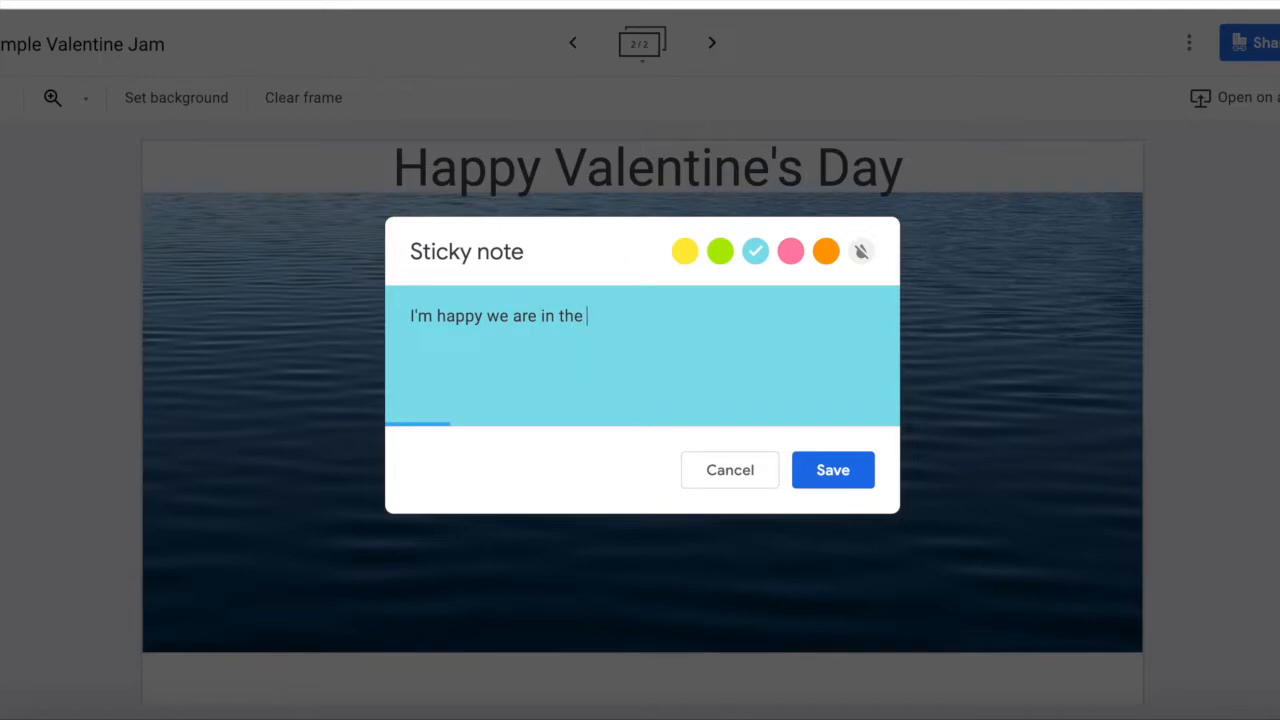
type("same school")
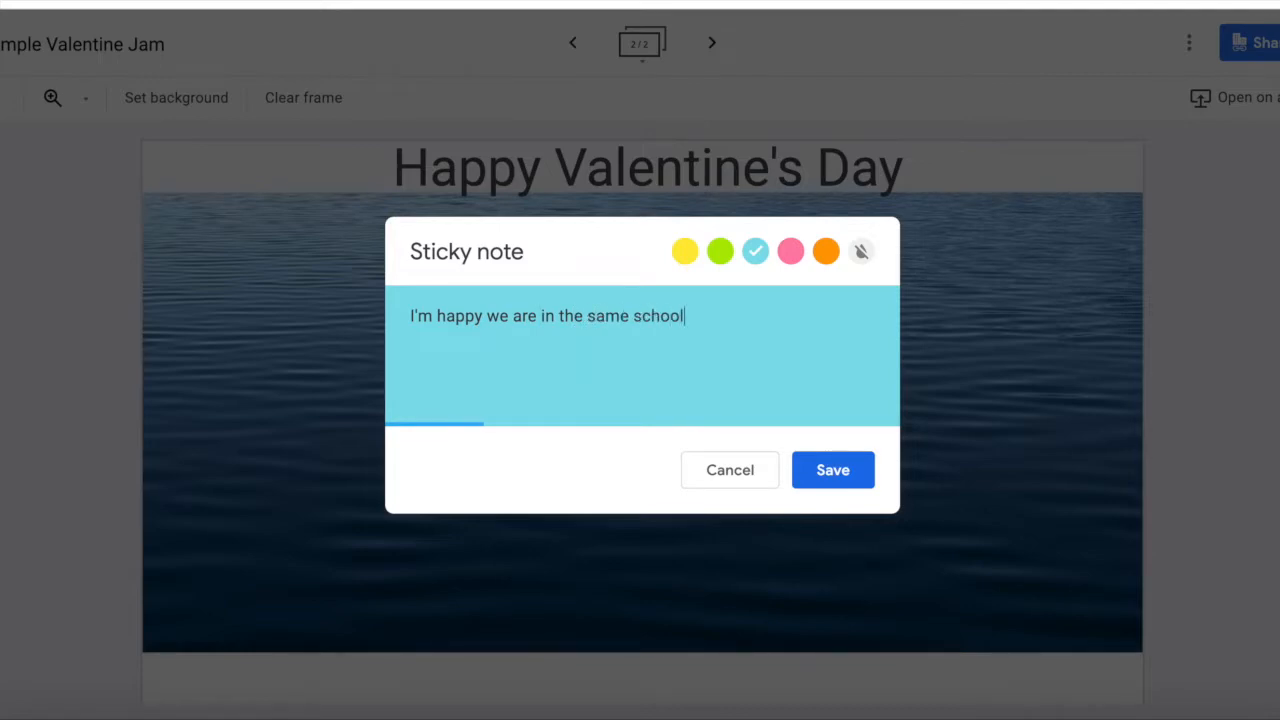
type("!")
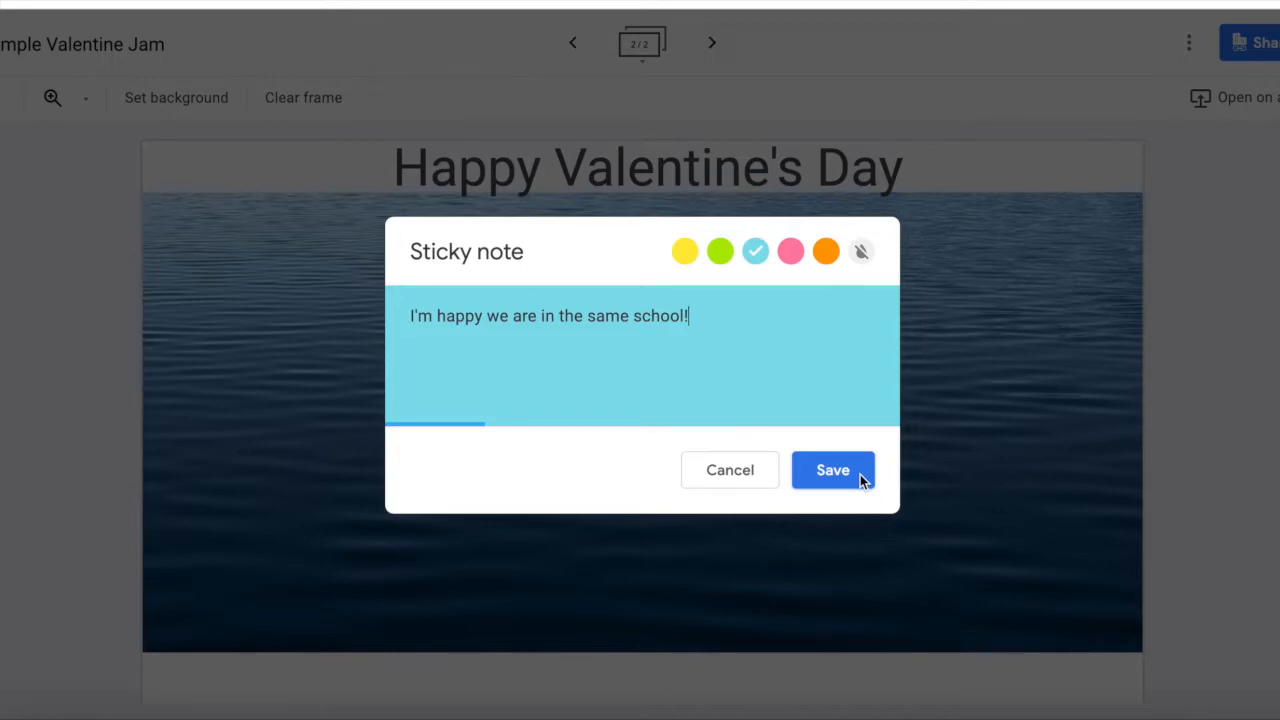
left_click(822, 478)
left_click(764, 468)
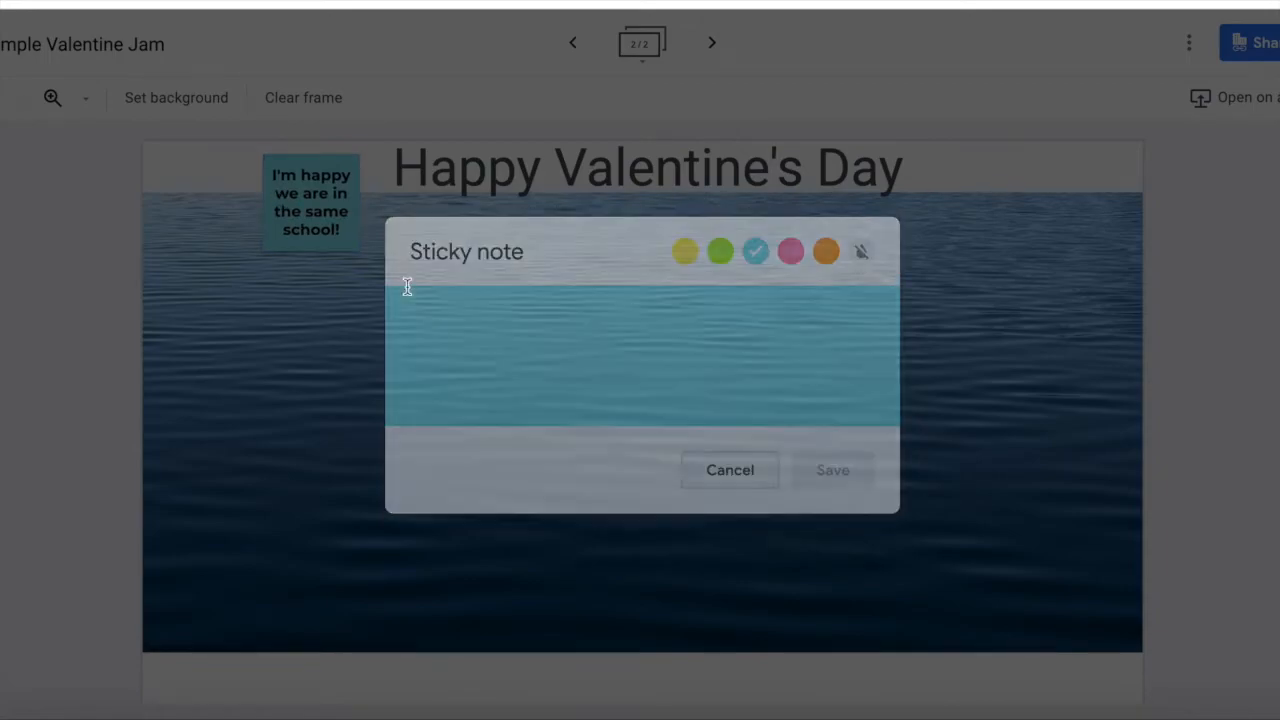
- Enlarge the sticky note and centre it beneath the heading
left_click_drag(306, 214, 273, 393)
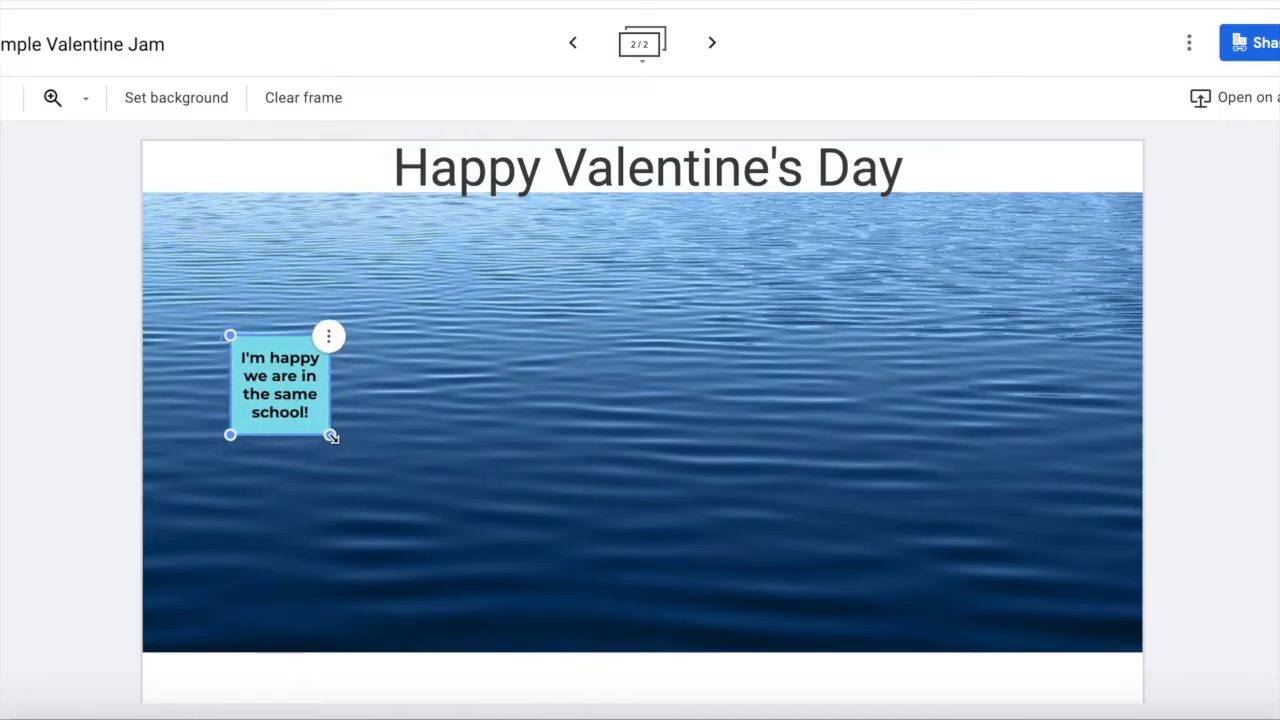
left_click_drag(331, 436, 491, 597)
left_click_drag(410, 481, 681, 394)
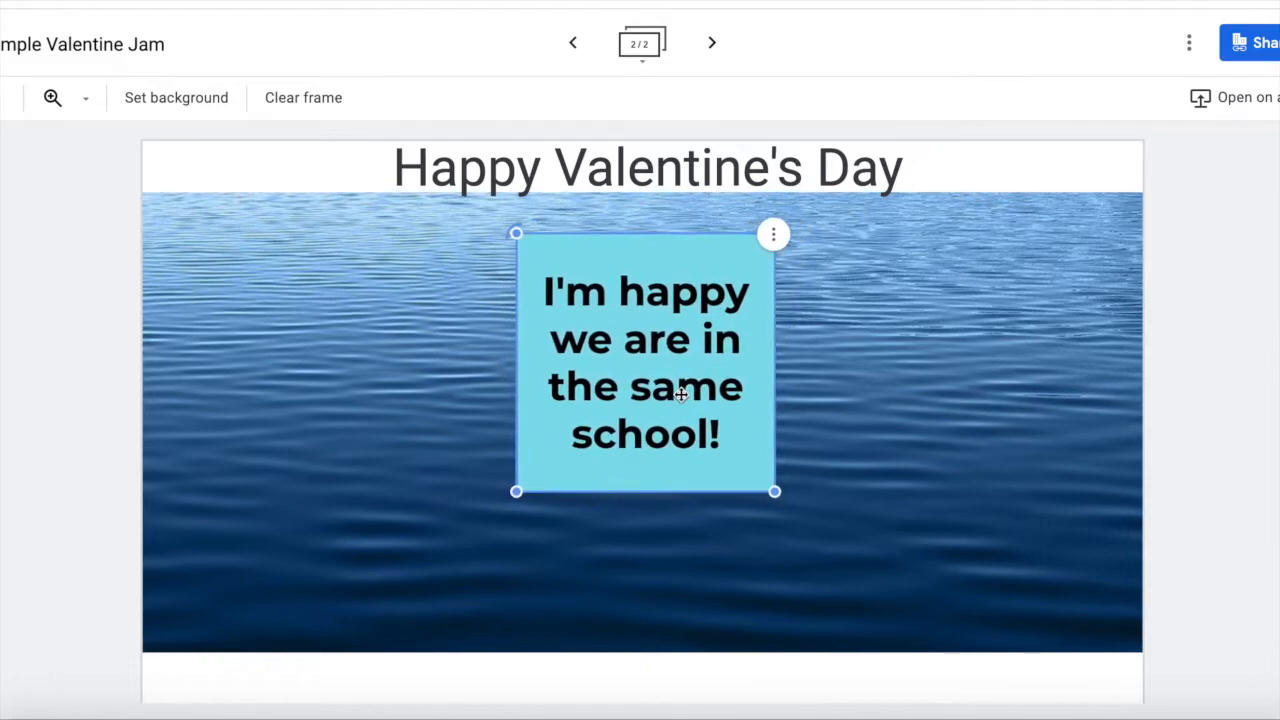
- Search Google Images for "school of fish" and insert the photo of green fish swimming in teal water
left_click(83, 317)
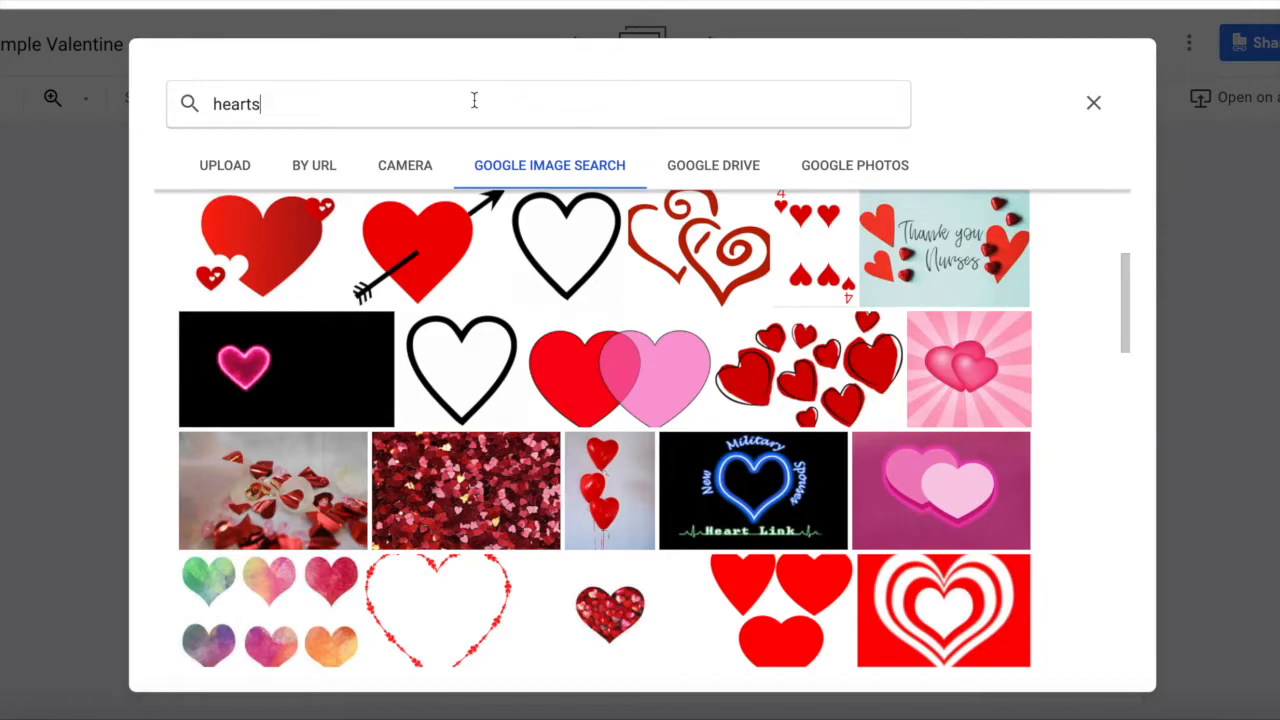
double_click(468, 103)
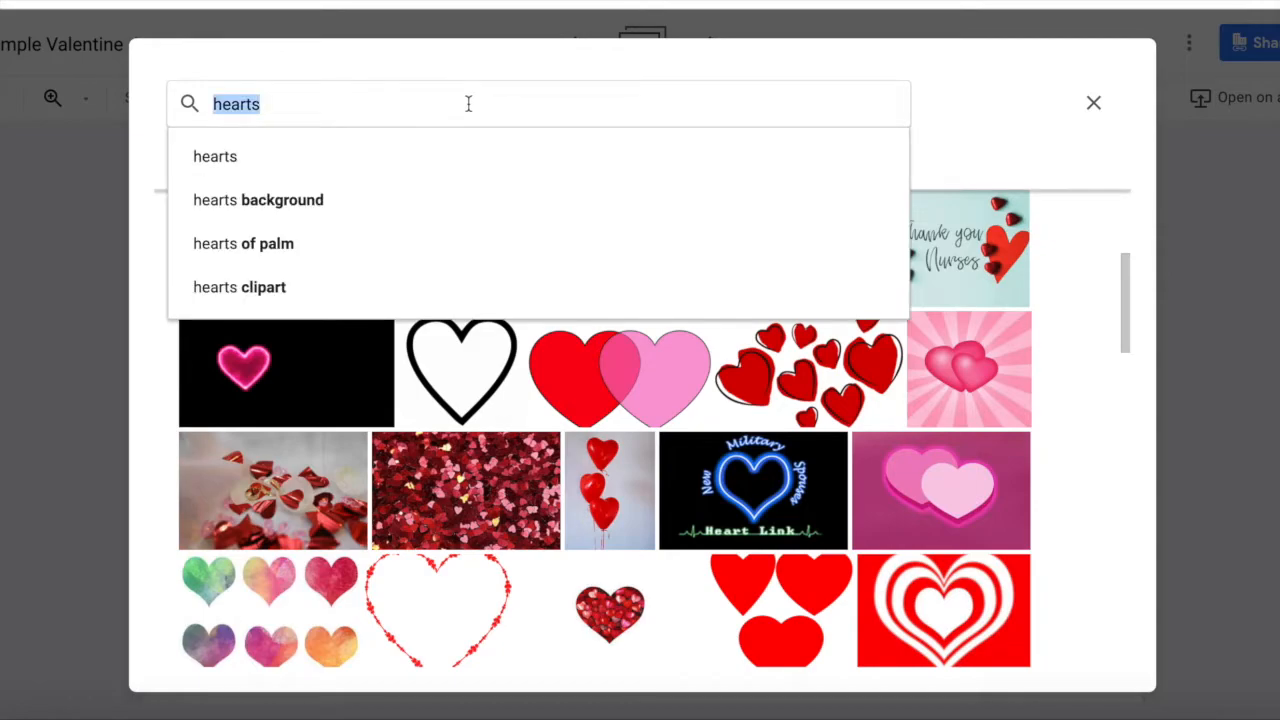
type("chool of fish")
key("Return")
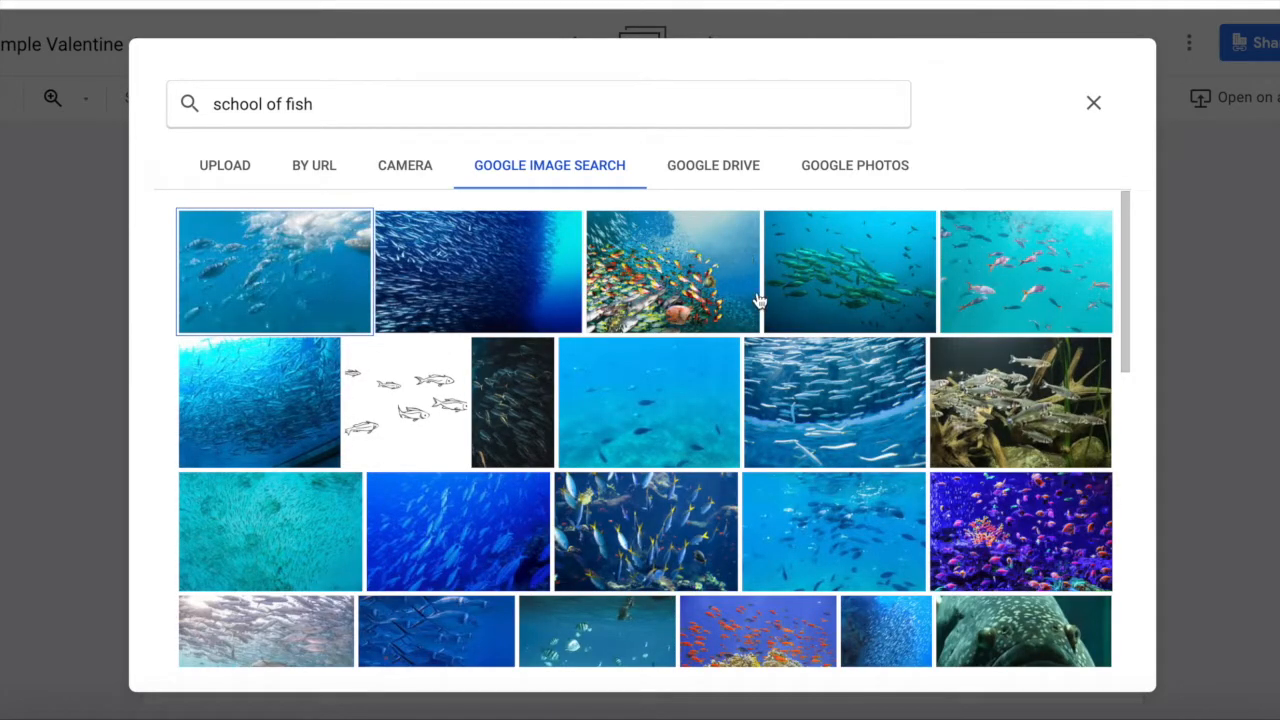
left_click(863, 297)
left_click(1100, 644)
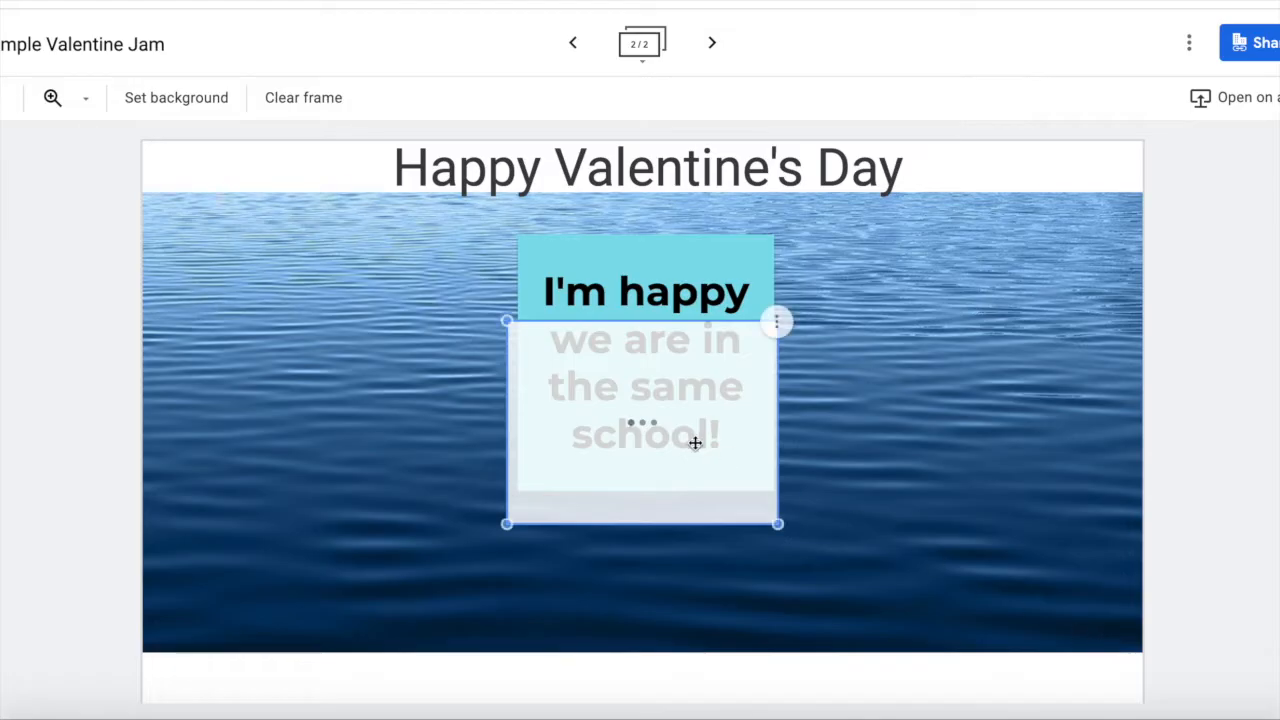
- Move the fish photo to the frame's lower left, beside the sticky note, and enlarge it slightly
left_click_drag(734, 463, 414, 529)
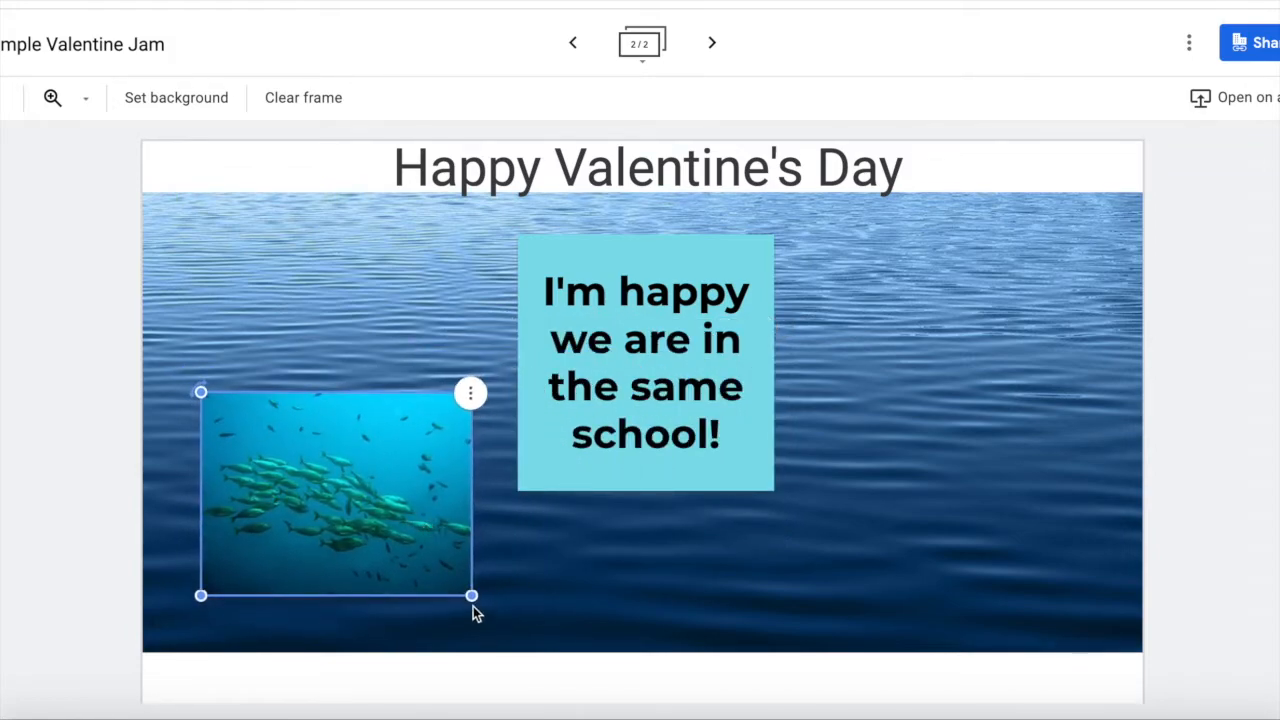
left_click_drag(476, 598, 486, 606)
left_click(581, 628)
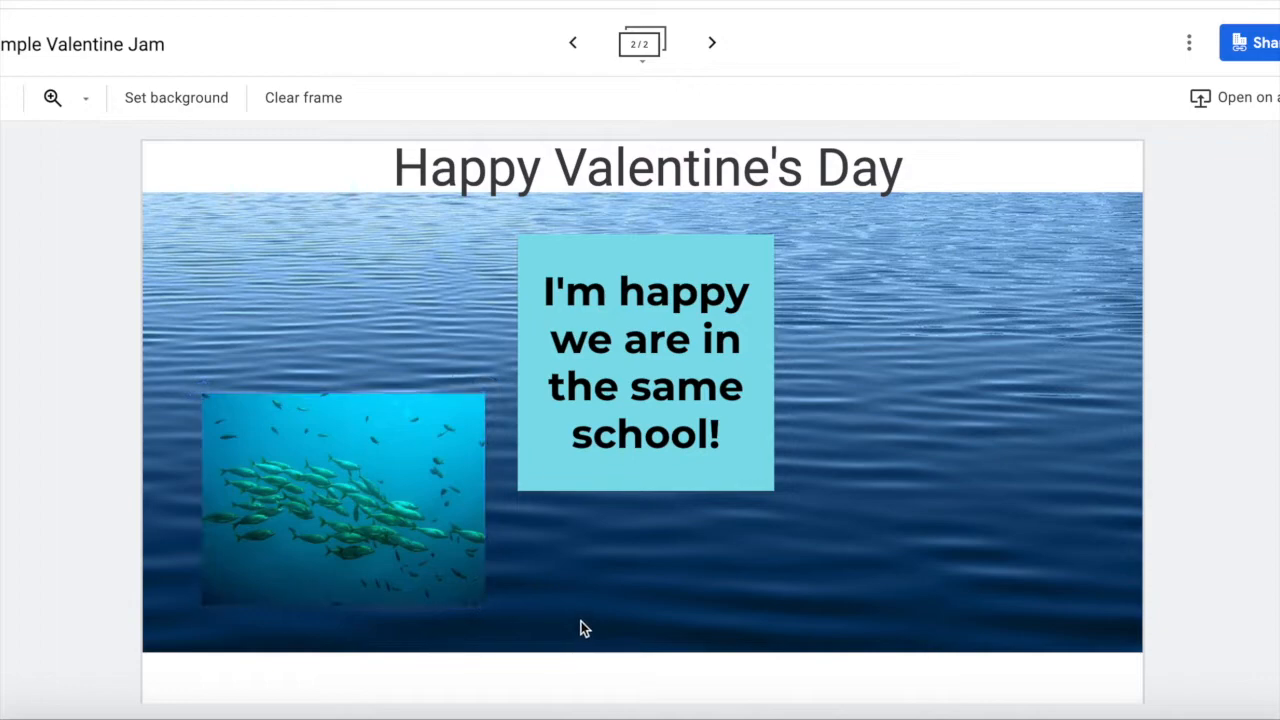